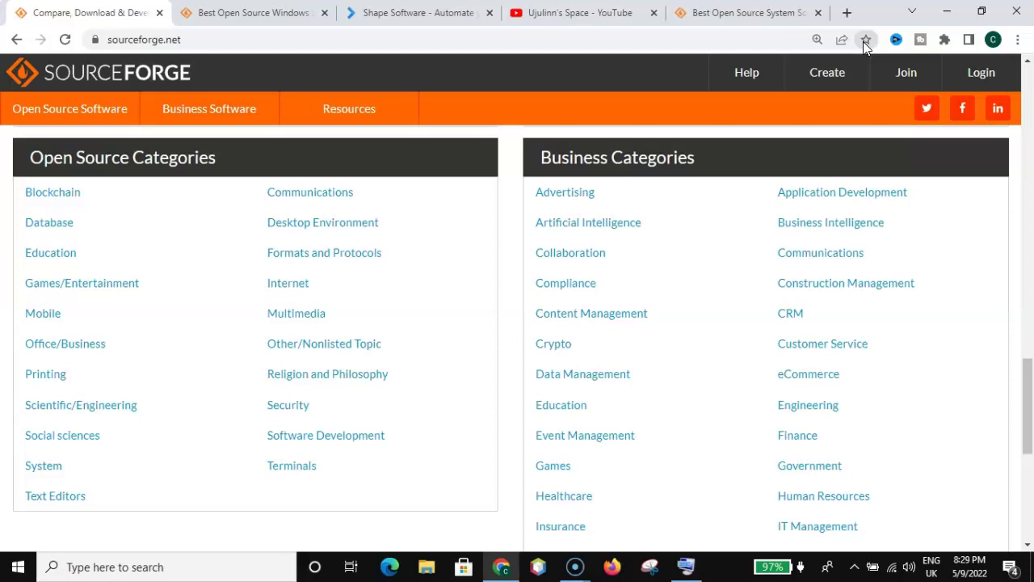
- Show the bookmarks in the browser's side panel and bookmark the Ujulinn's Space YouTube channel page
click(969, 39)
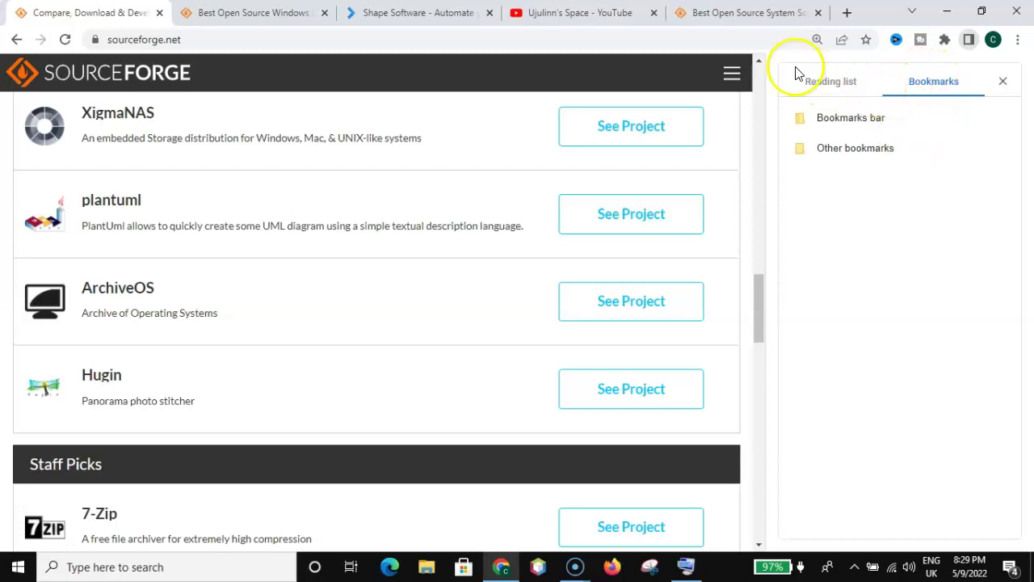
click(553, 19)
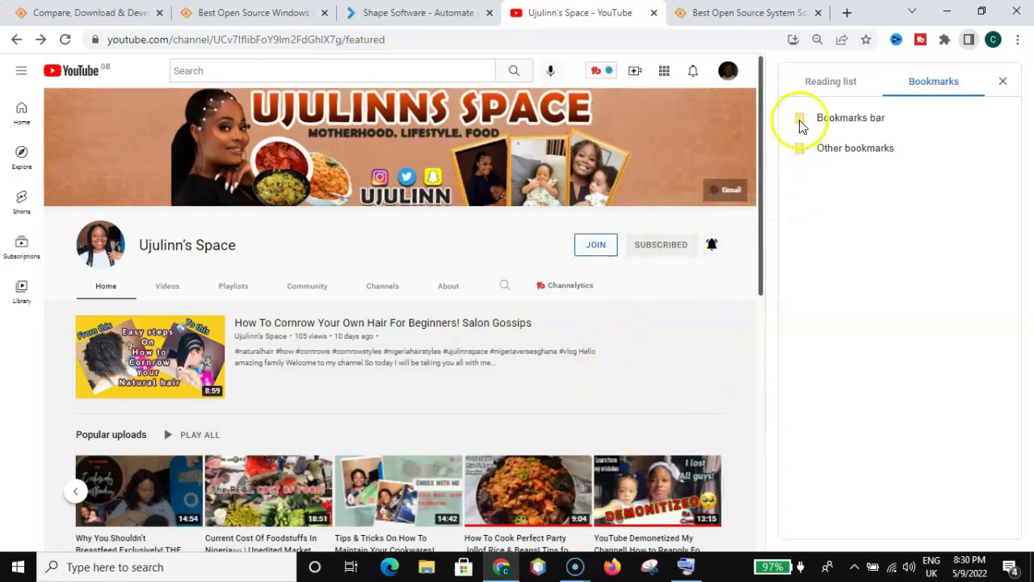
click(867, 42)
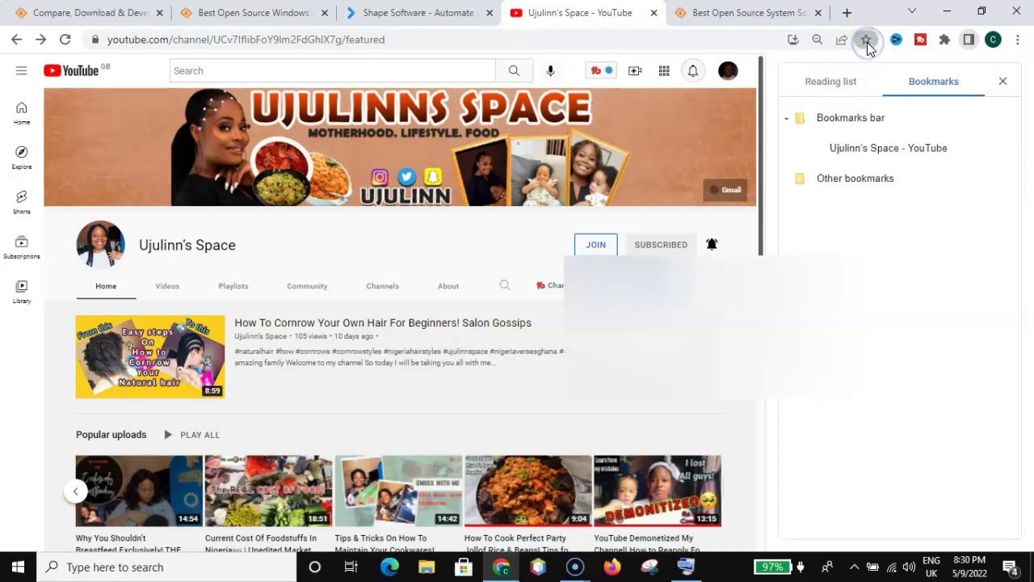
click(867, 42)
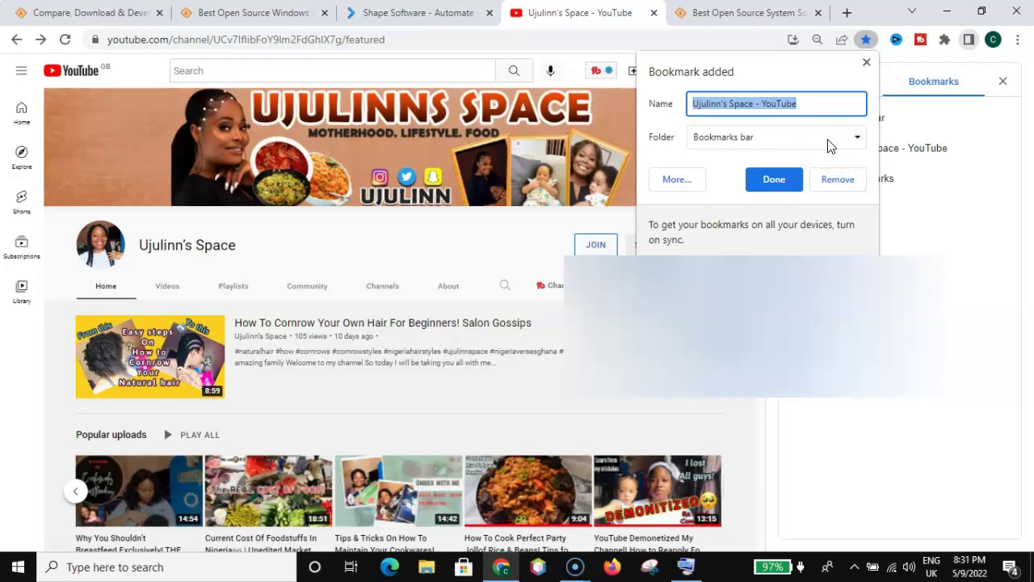
- Create a folder named Youtube_videos under the Bookmarks bar and save the YouTube channel's bookmark in it
click(686, 186)
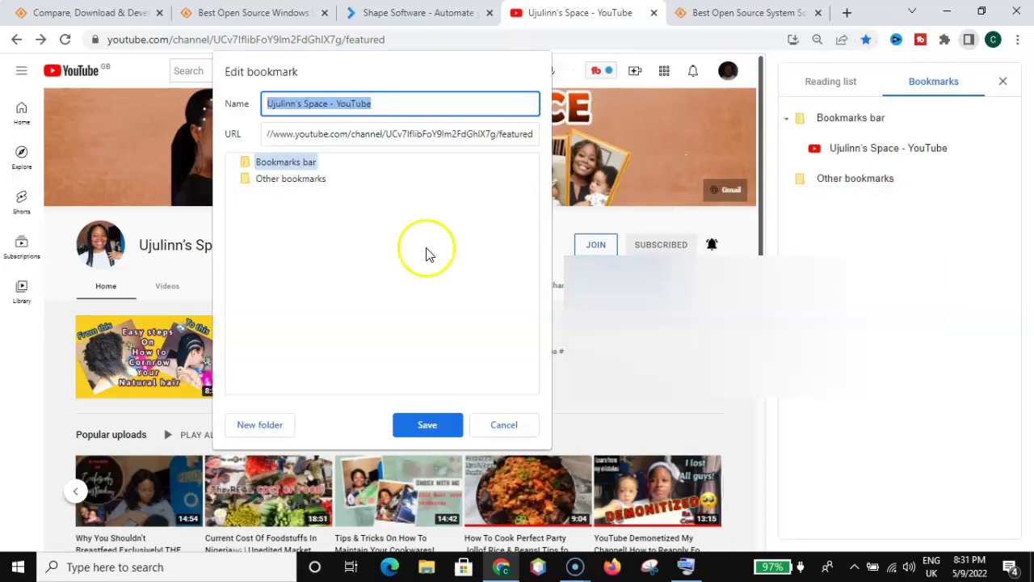
click(267, 431)
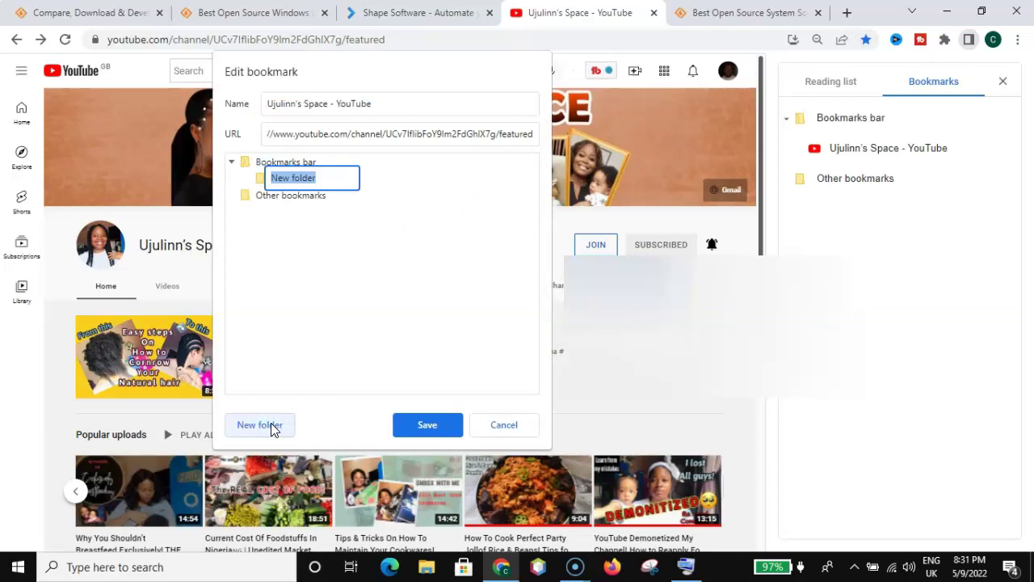
text(Youy)
text(u)
key(BackSpace)
key(BackSpace)
text(tube_videos)
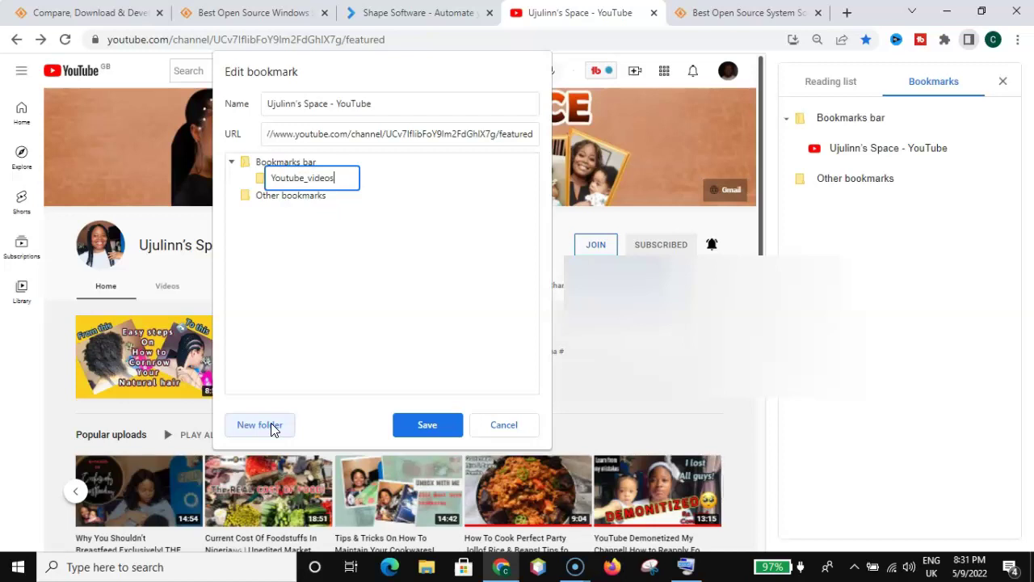
click(446, 423)
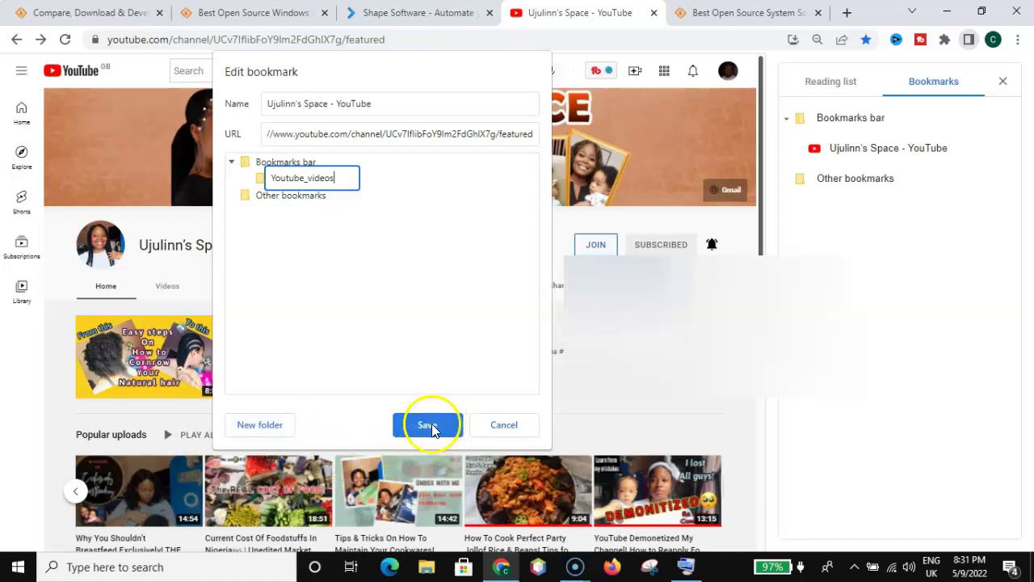
- Check the contents of the Youtube_videos folder in the bookmarks list, leaving the folder collapsed
click(808, 143)
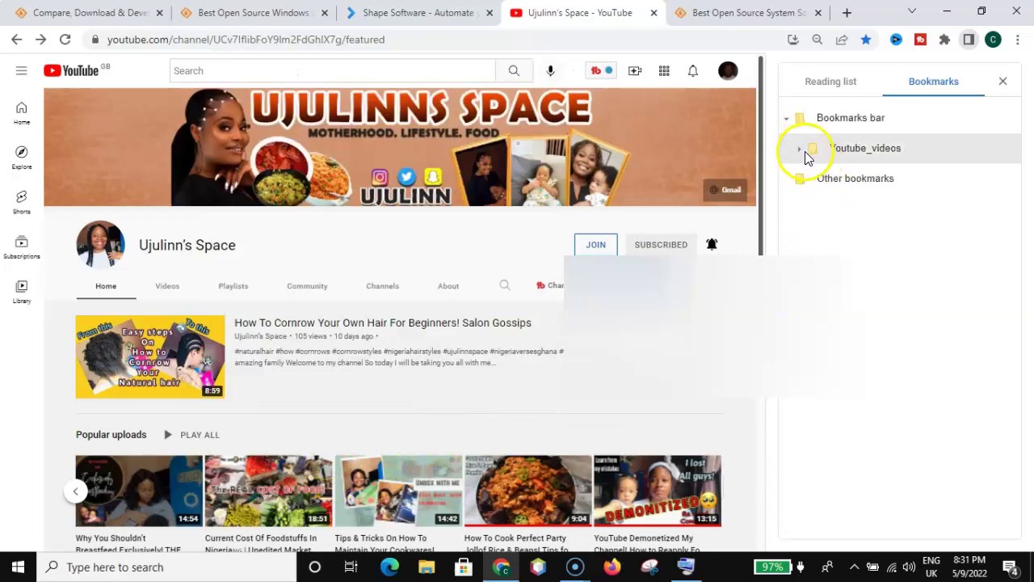
click(800, 152)
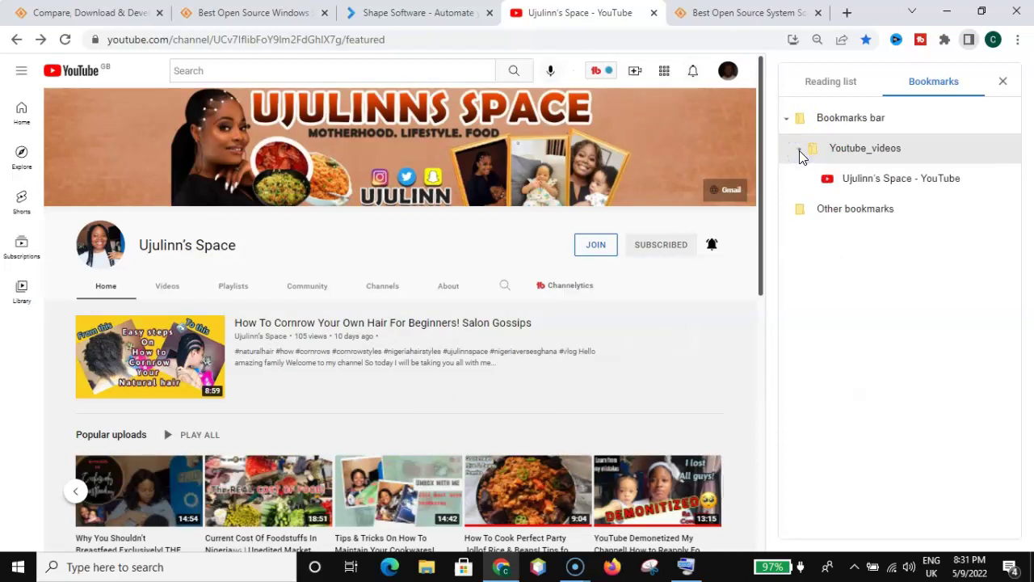
click(799, 151)
click(800, 150)
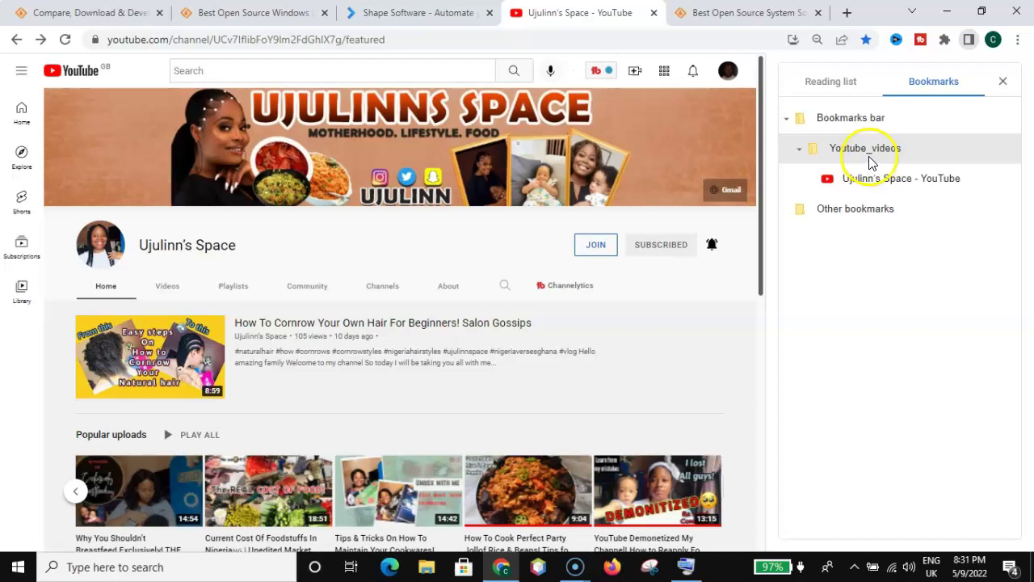
click(801, 152)
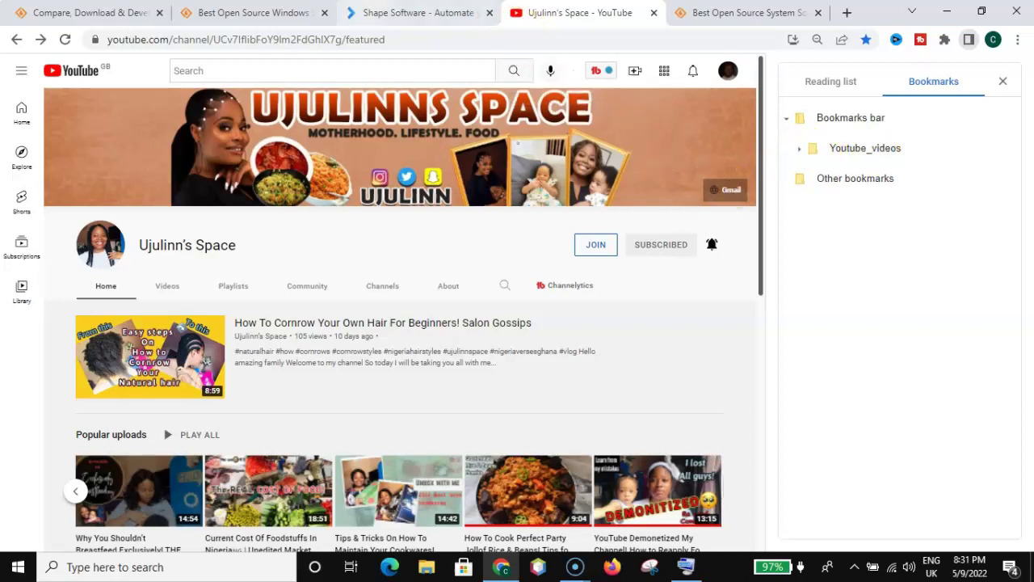
- Switch to the open Shape Software page and bookmark it
click(382, 14)
click(308, 120)
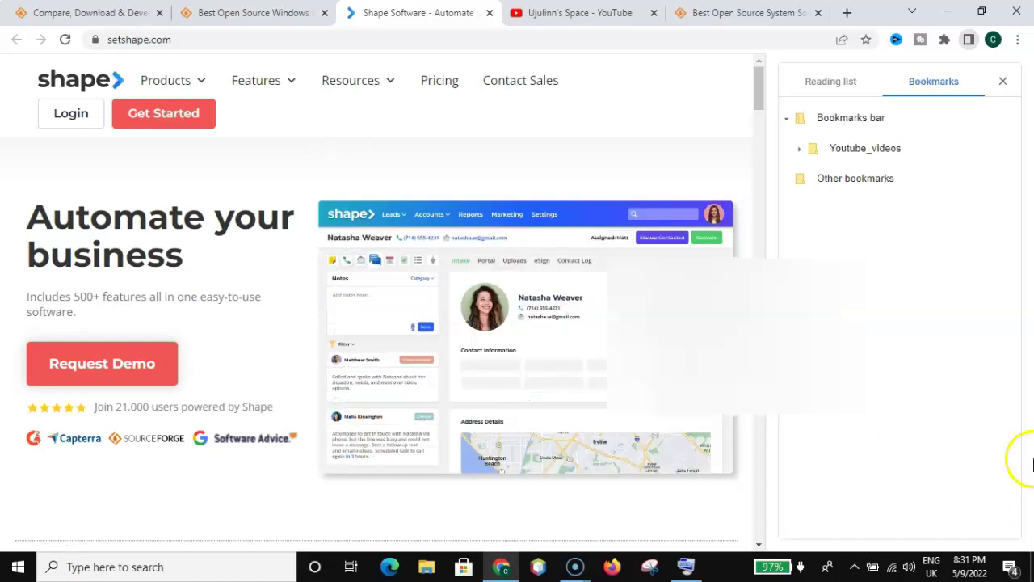
click(866, 40)
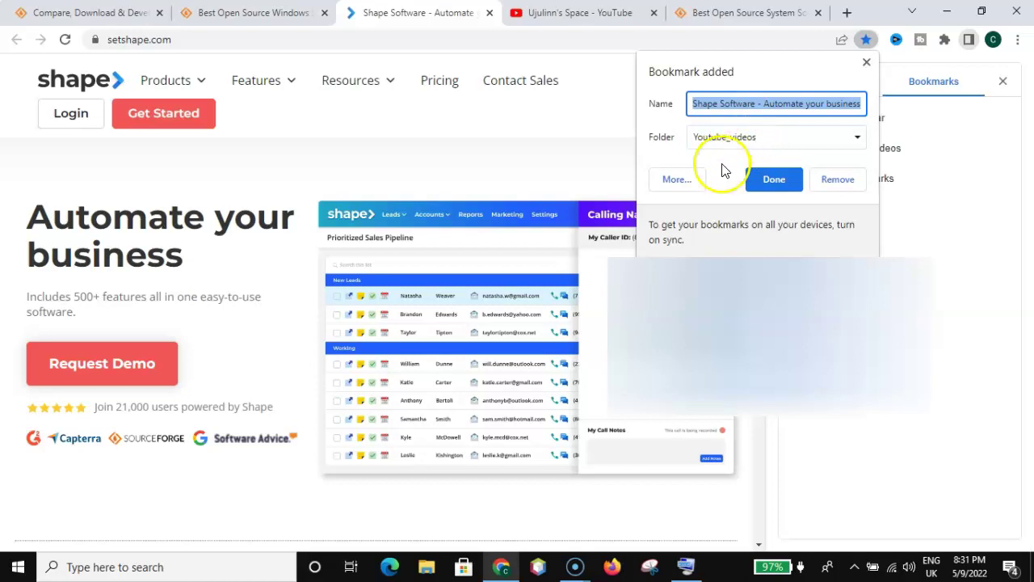
- Create a subfolder named database_webpages inside Youtube_videos and save the Shape Software bookmark in it
click(677, 180)
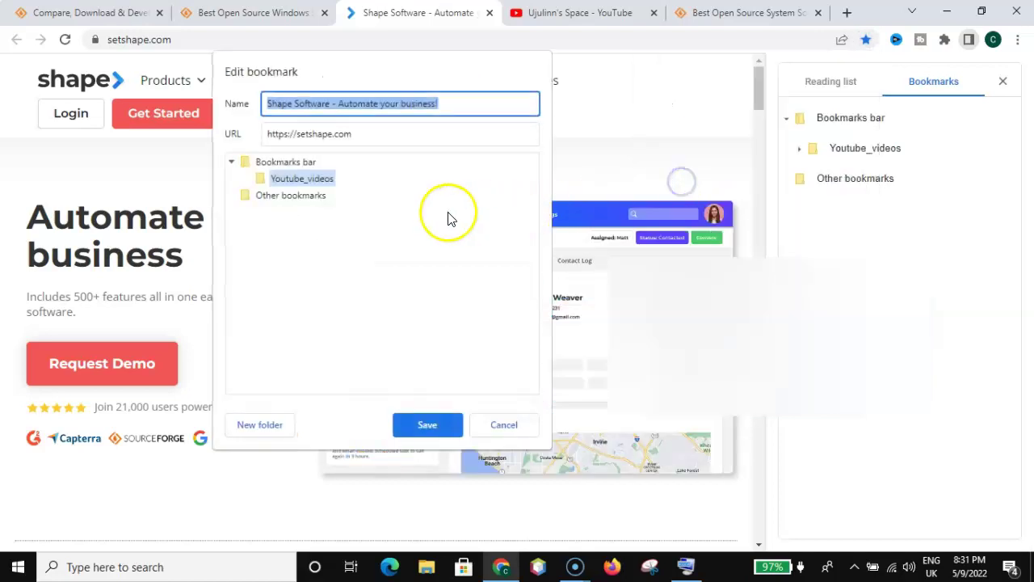
click(267, 424)
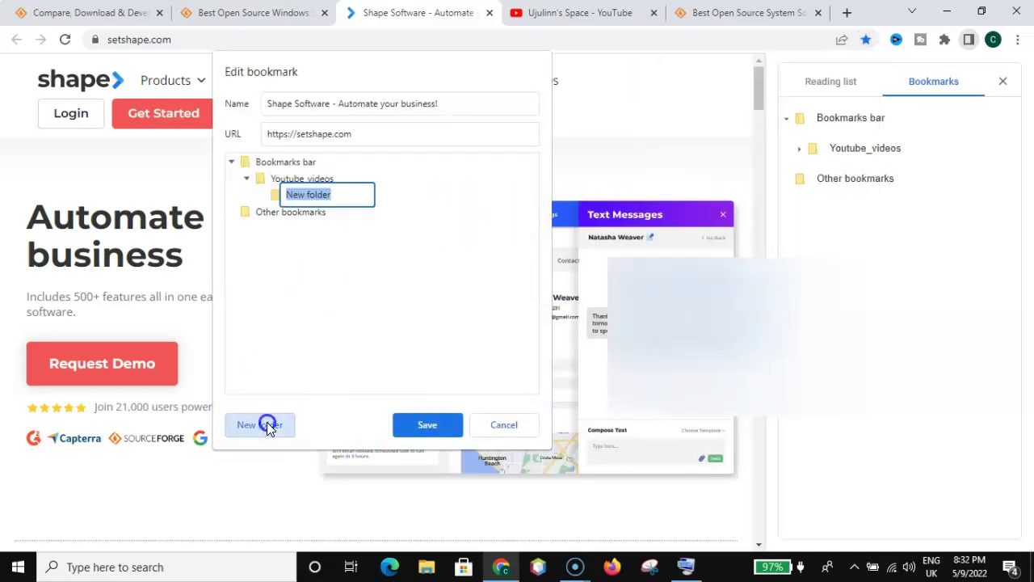
text(da)
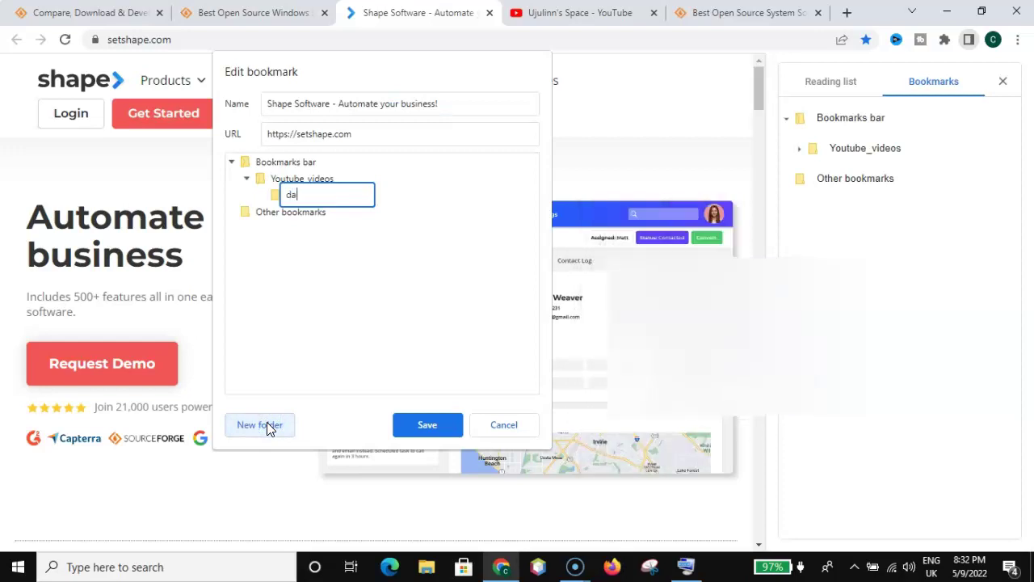
text(ta)
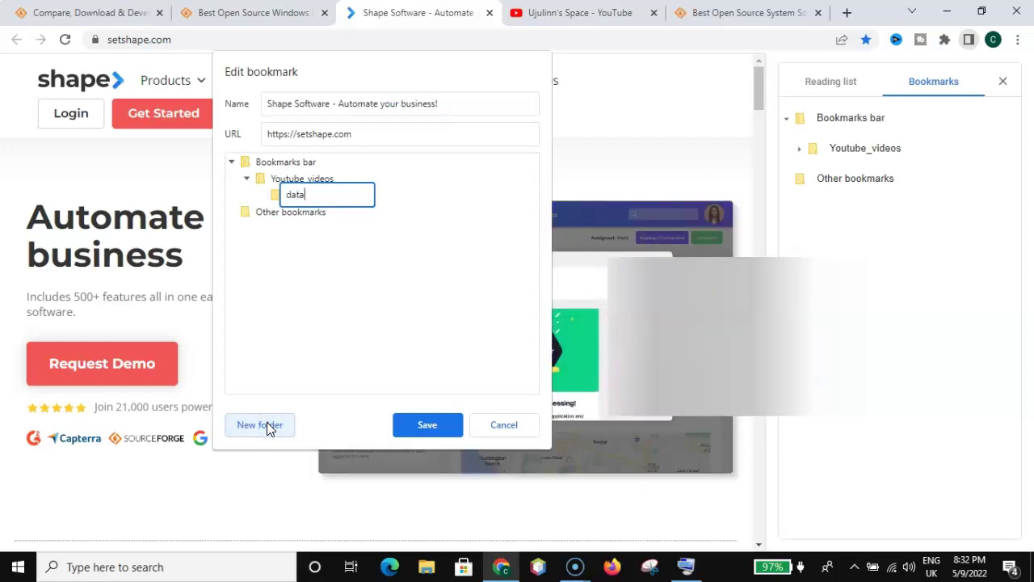
text(base)
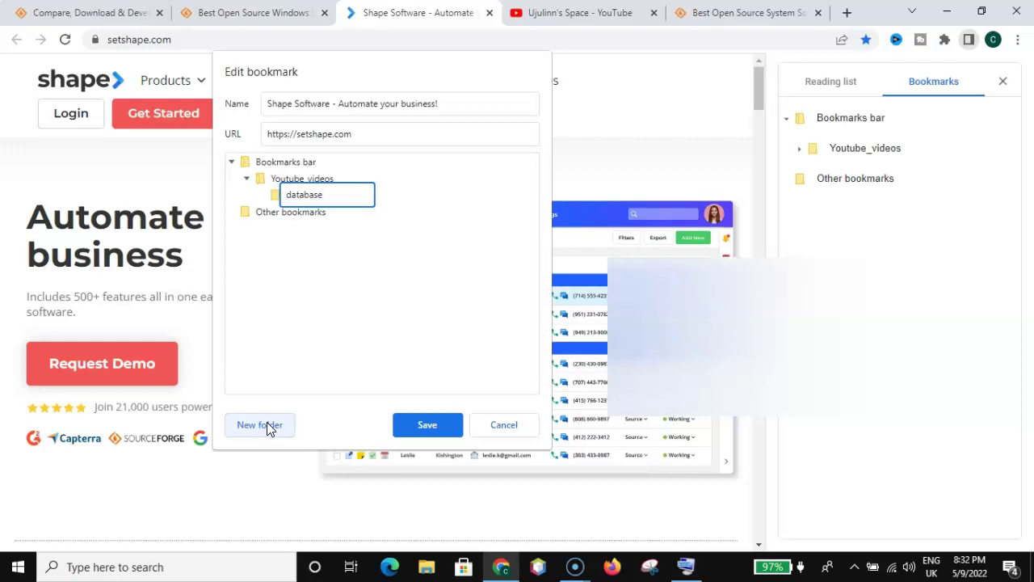
text(_)
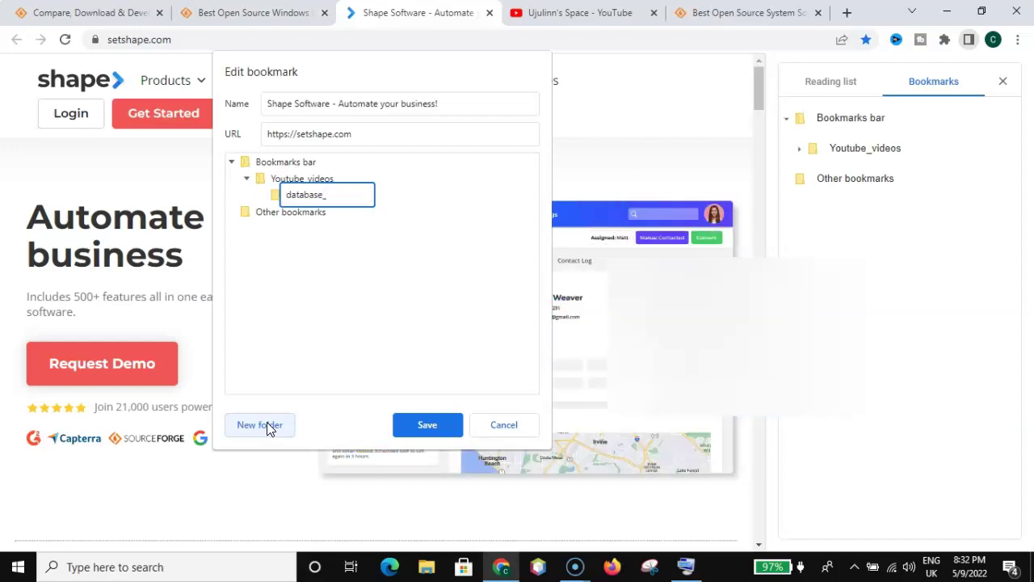
text(webpages)
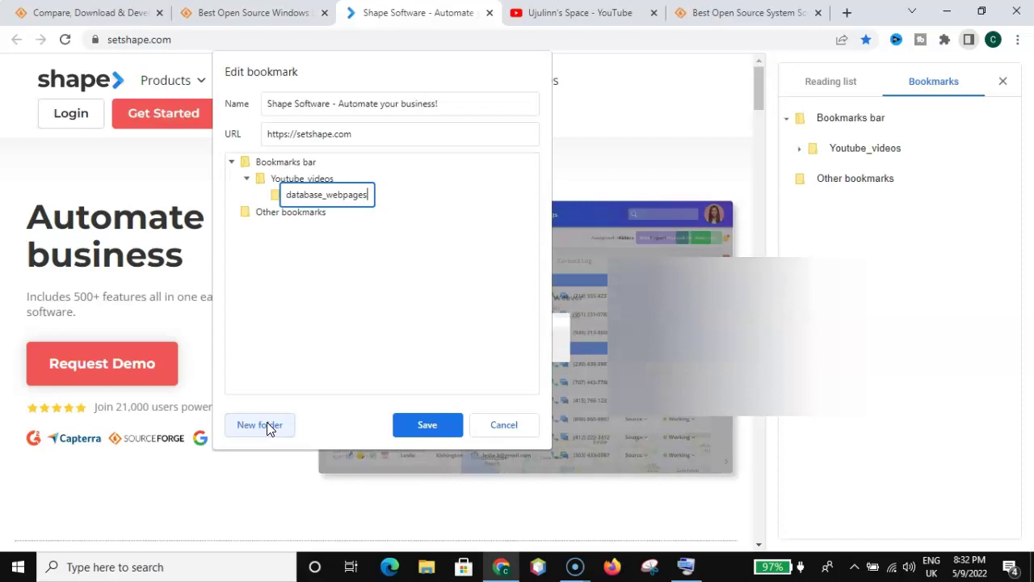
click(429, 423)
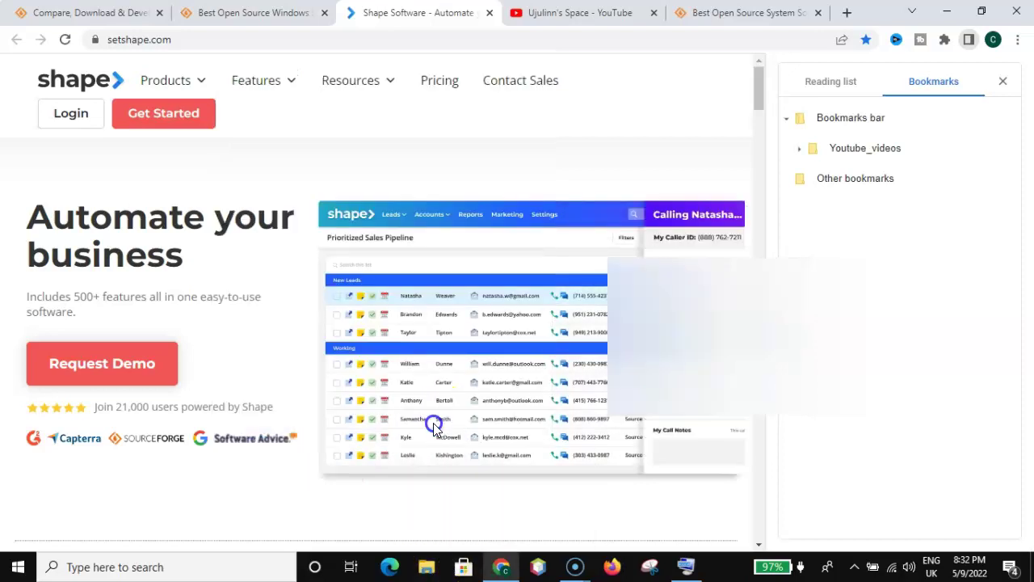
- Move the database_webpages folder out of Youtube_videos so it sits directly under the Bookmarks bar
click(800, 150)
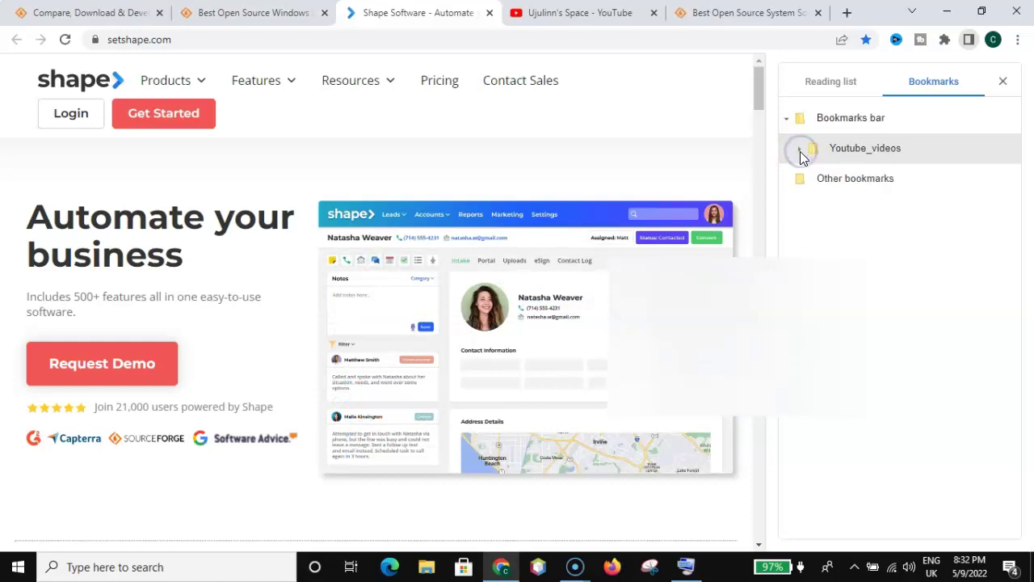
click(801, 152)
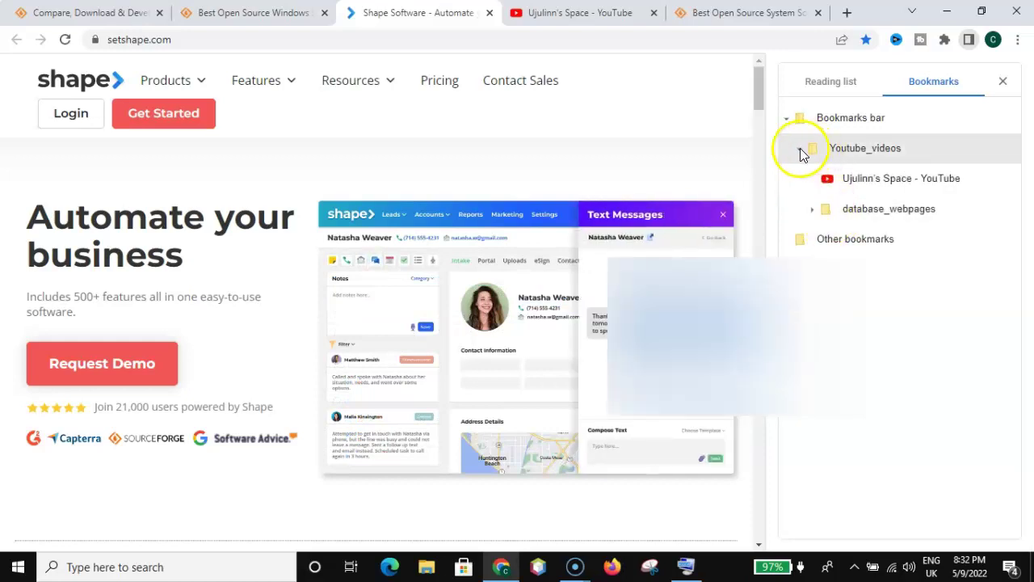
click(800, 148)
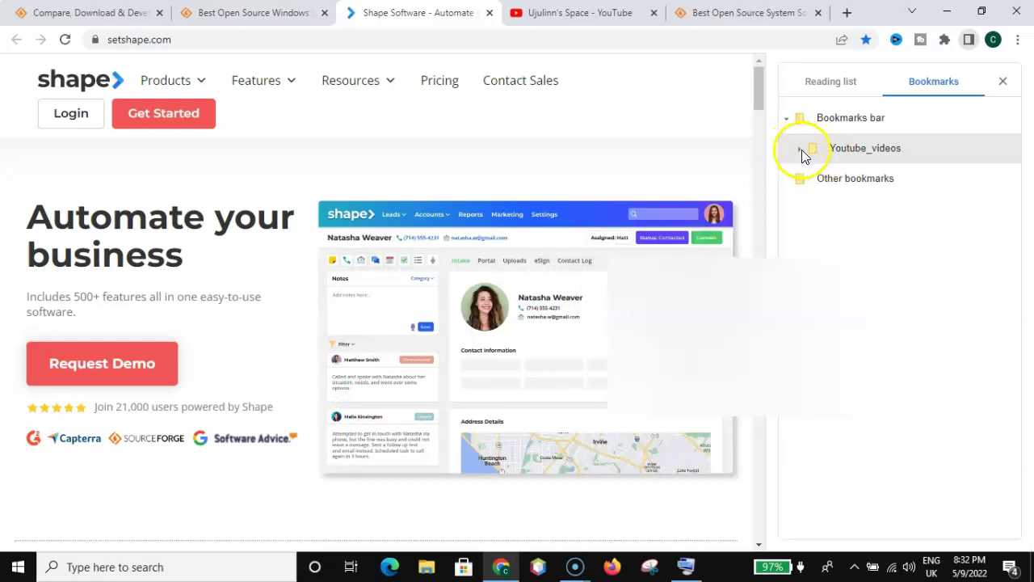
click(801, 150)
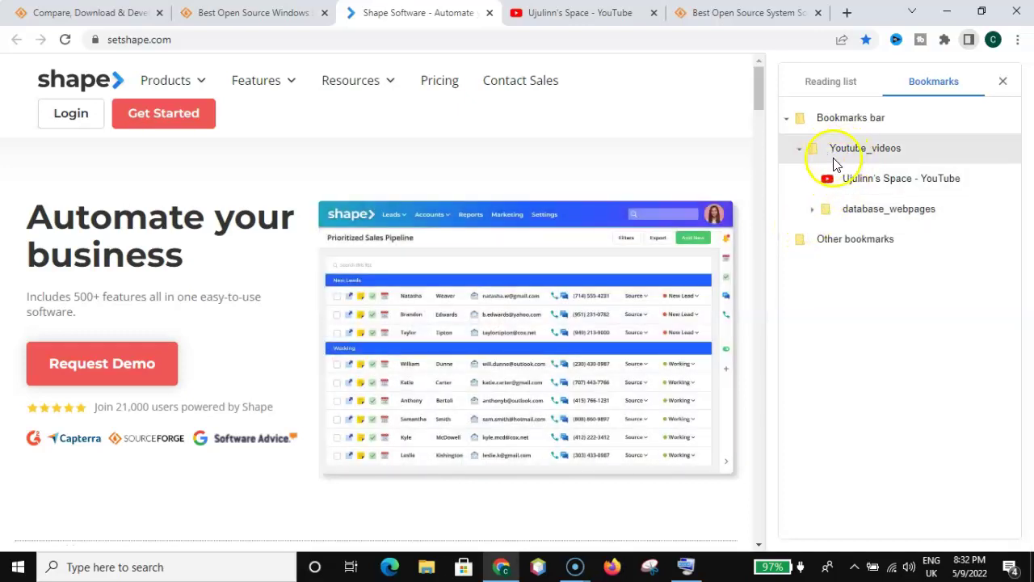
click(800, 148)
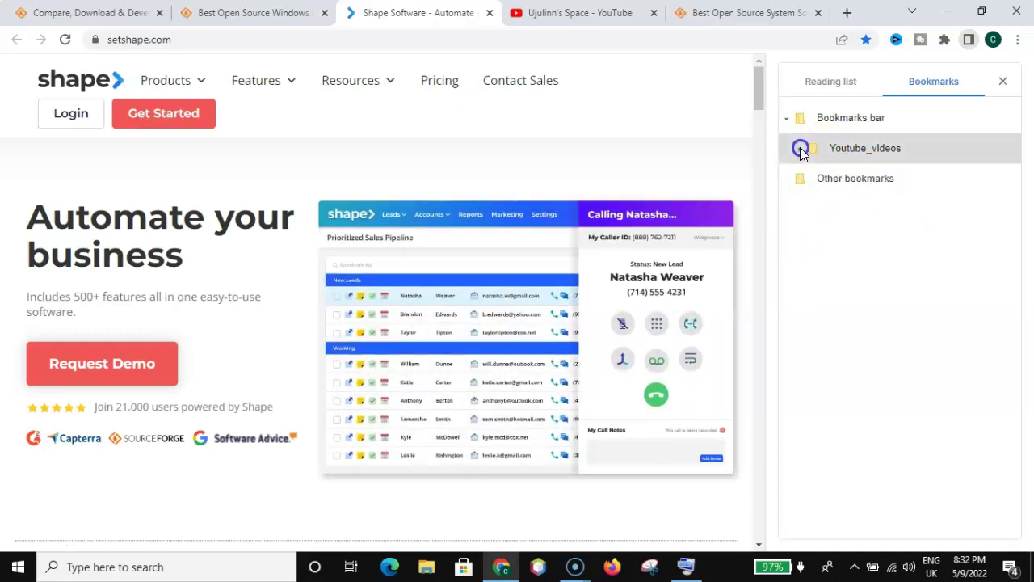
click(800, 148)
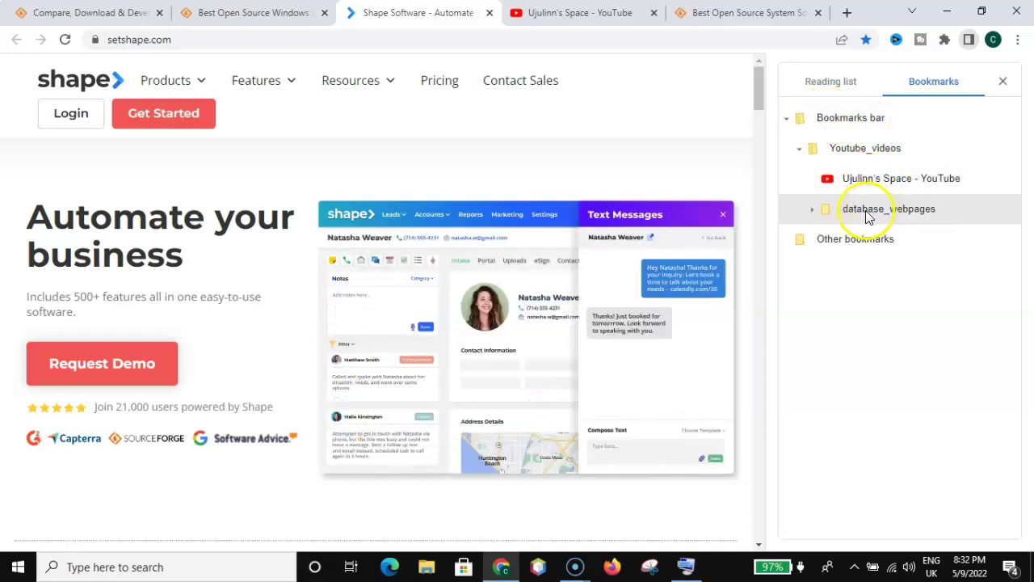
drag(860, 186, 855, 124)
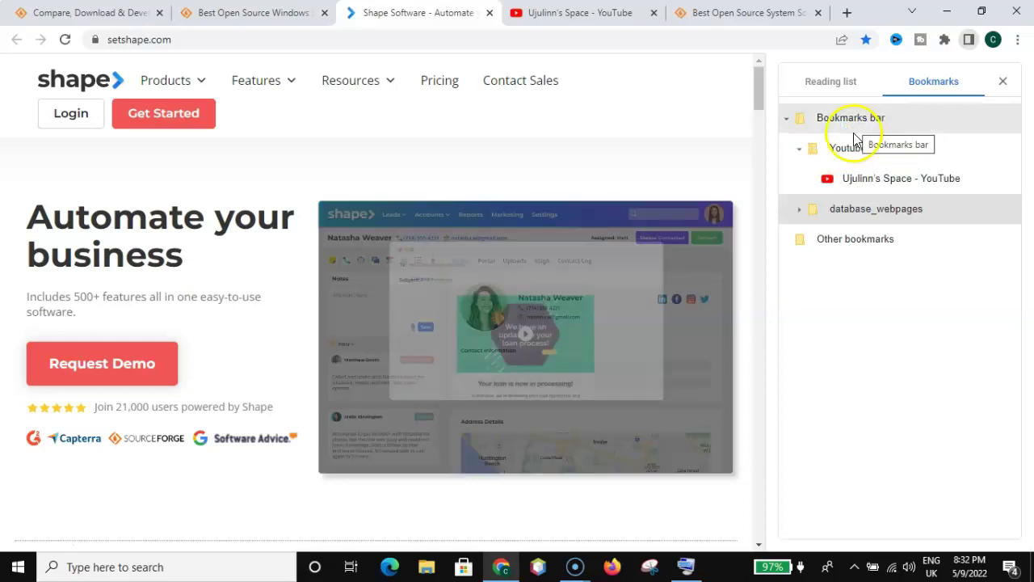
- Check the contents of the Youtube_videos and database_webpages folders, leaving both collapsed
click(800, 149)
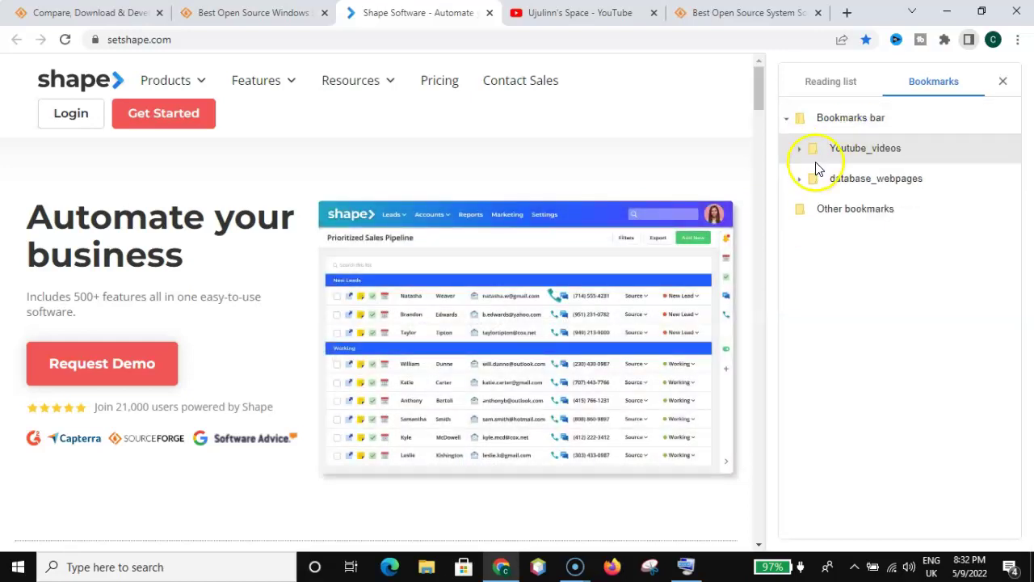
click(800, 176)
click(800, 176)
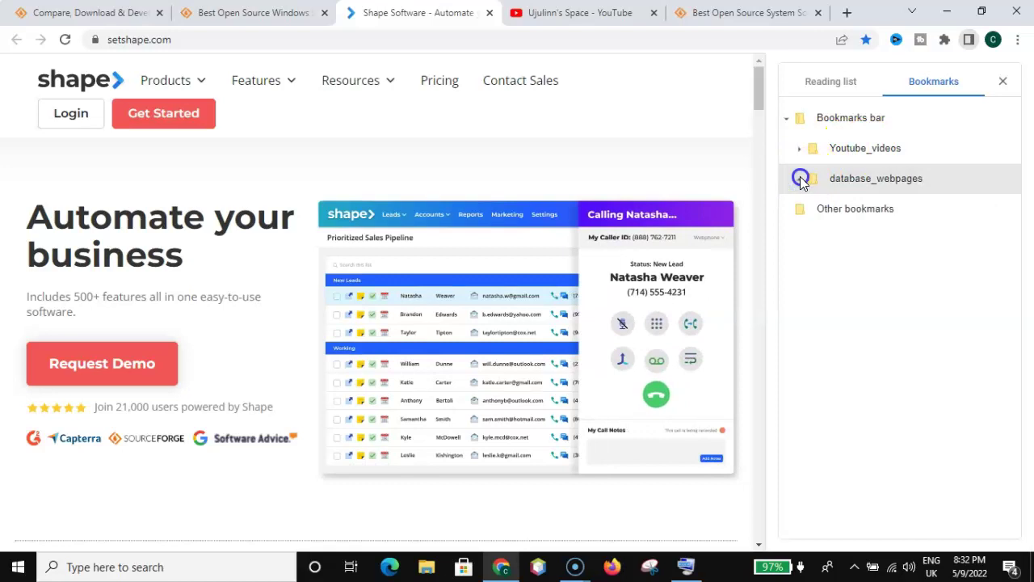
click(800, 149)
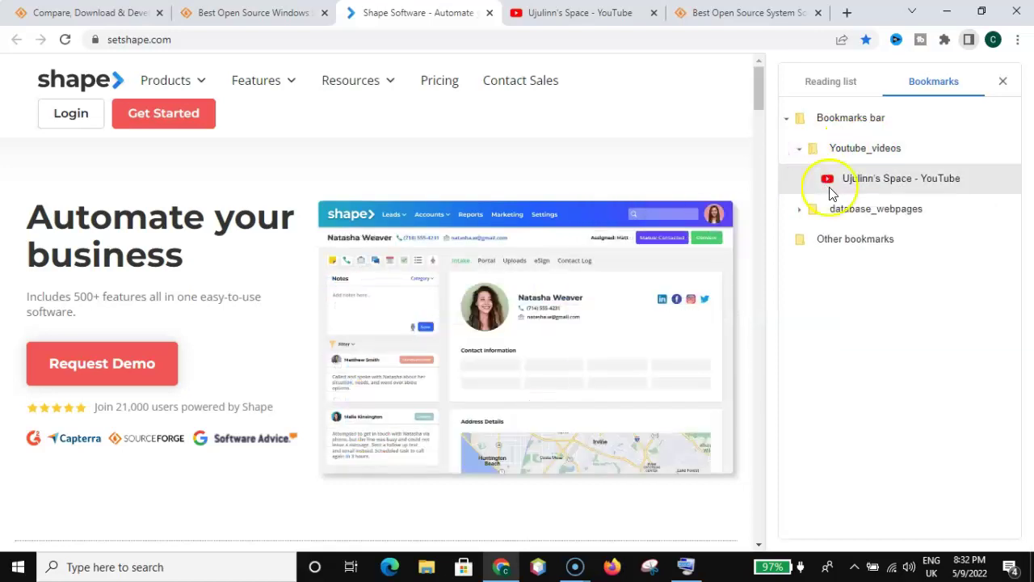
click(800, 149)
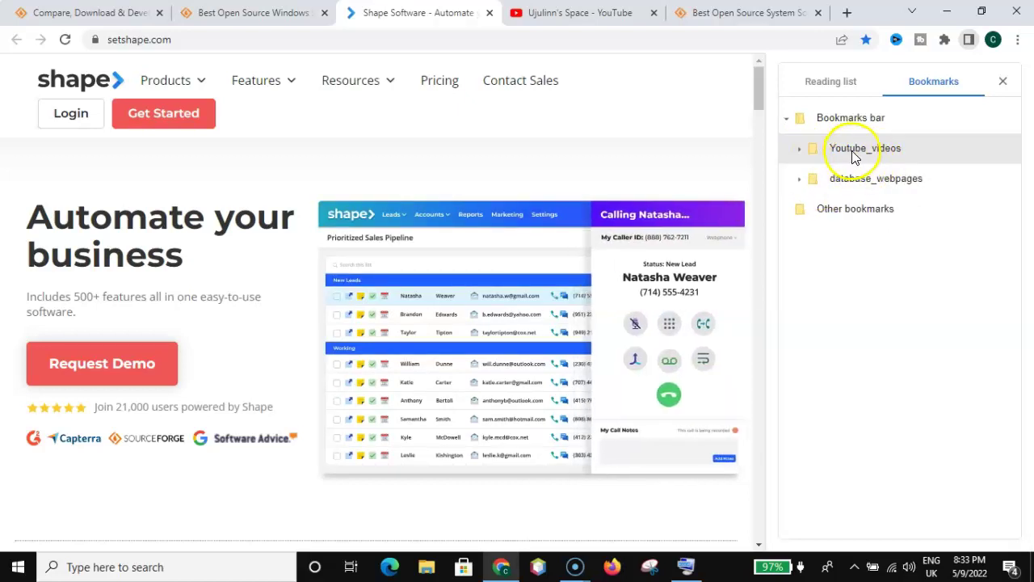
- Rename the Youtube_videos bookmark folder as Youtube_channels
right_click(853, 153)
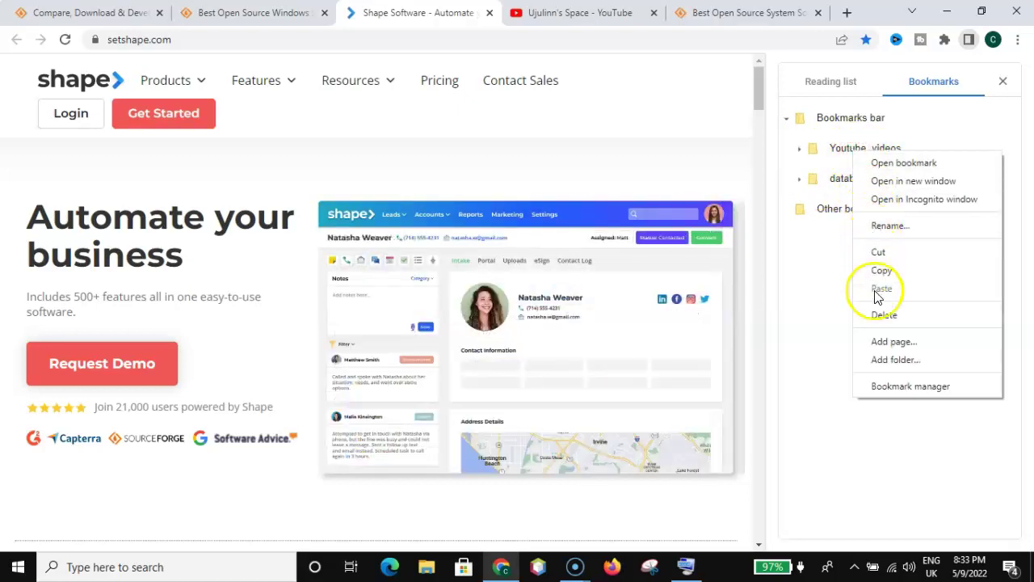
click(888, 226)
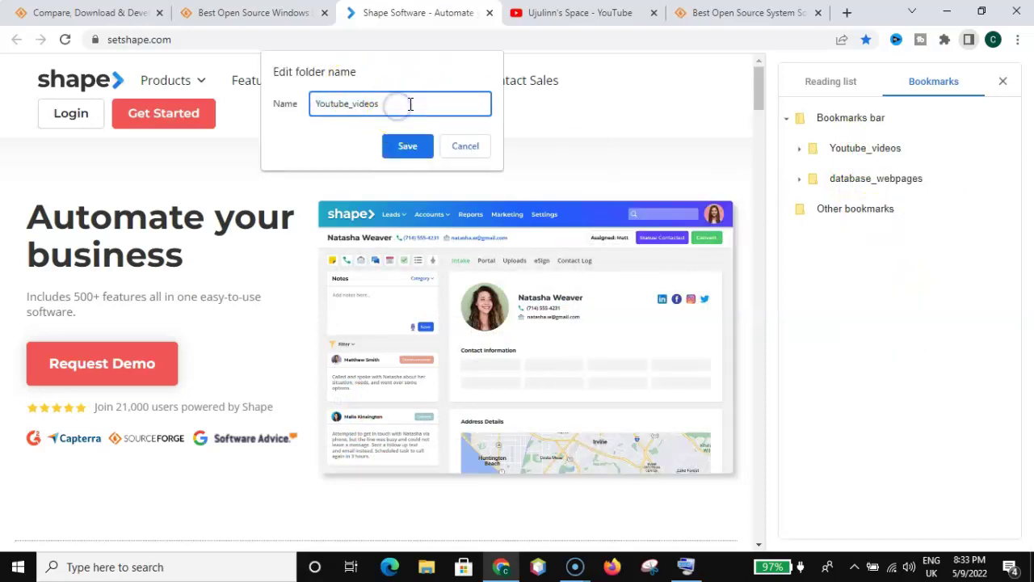
key(BackSpace)
key(BackSpace)
key(BackSpace)
key(BackSpace)
key(BackSpace)
key(BackSpace)
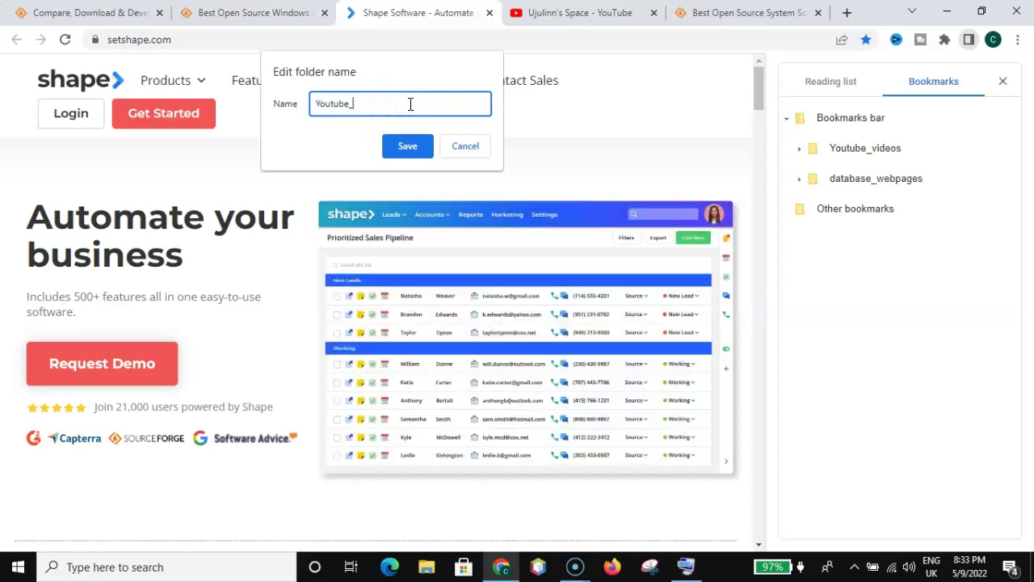
text(channels)
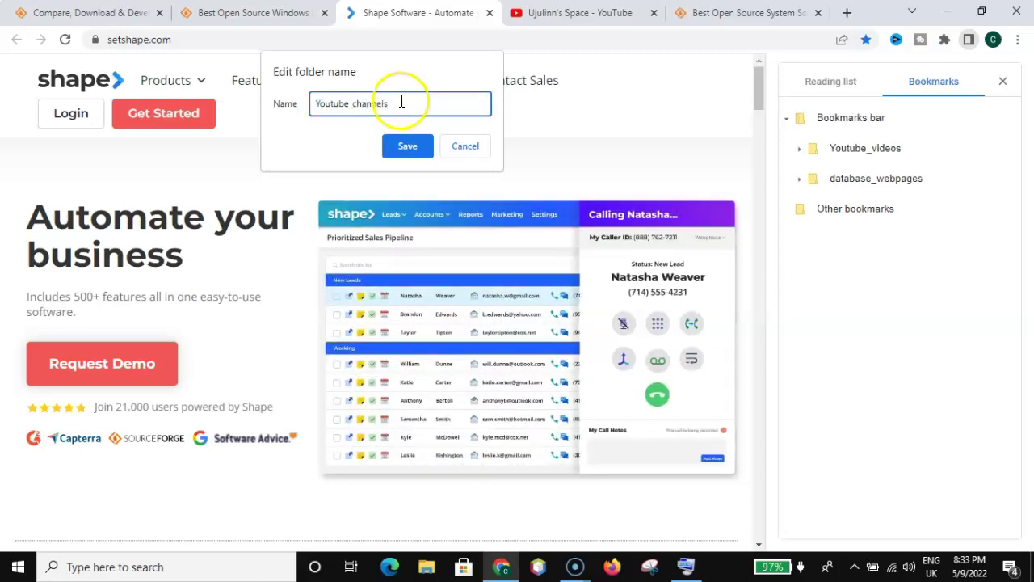
click(405, 146)
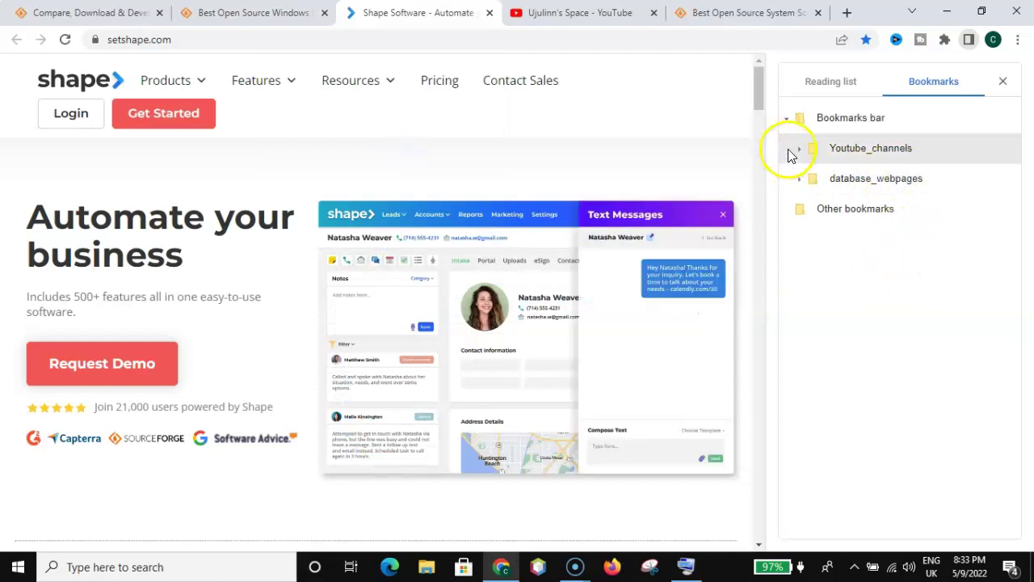
- Collapse and re-expand the Bookmarks bar folder, and check the contents of Youtube_channels and database_webpages
click(788, 119)
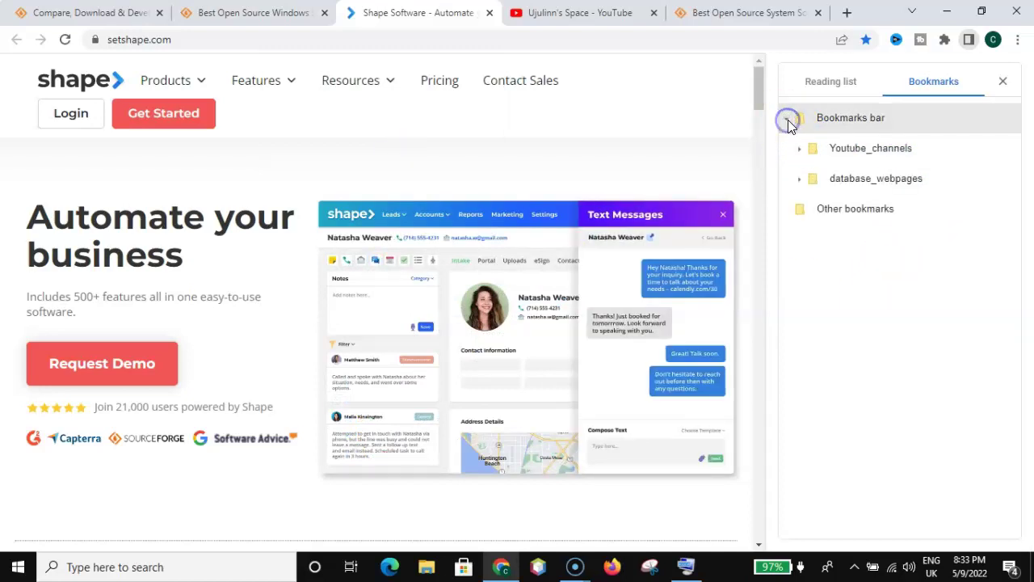
click(788, 119)
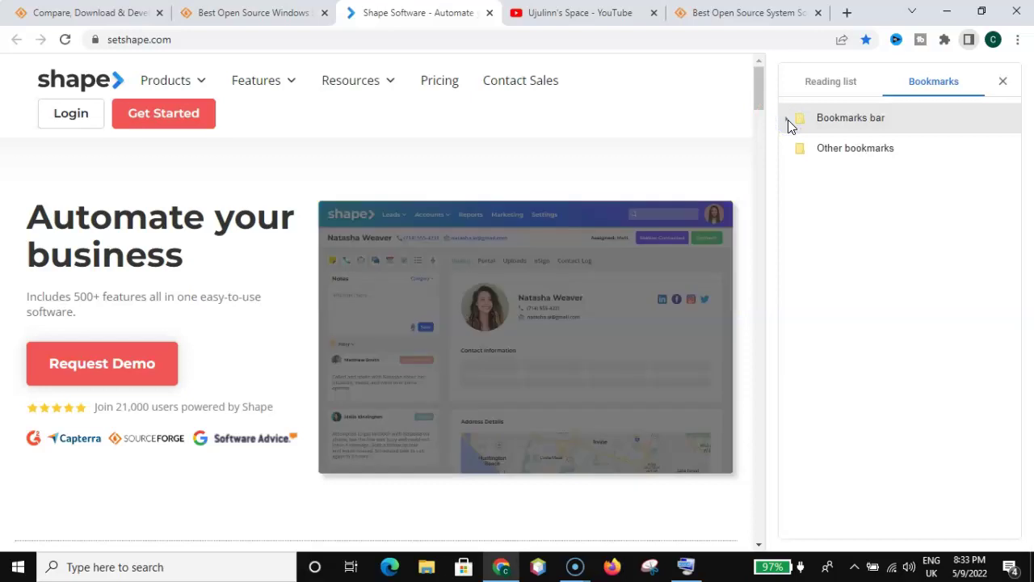
click(788, 120)
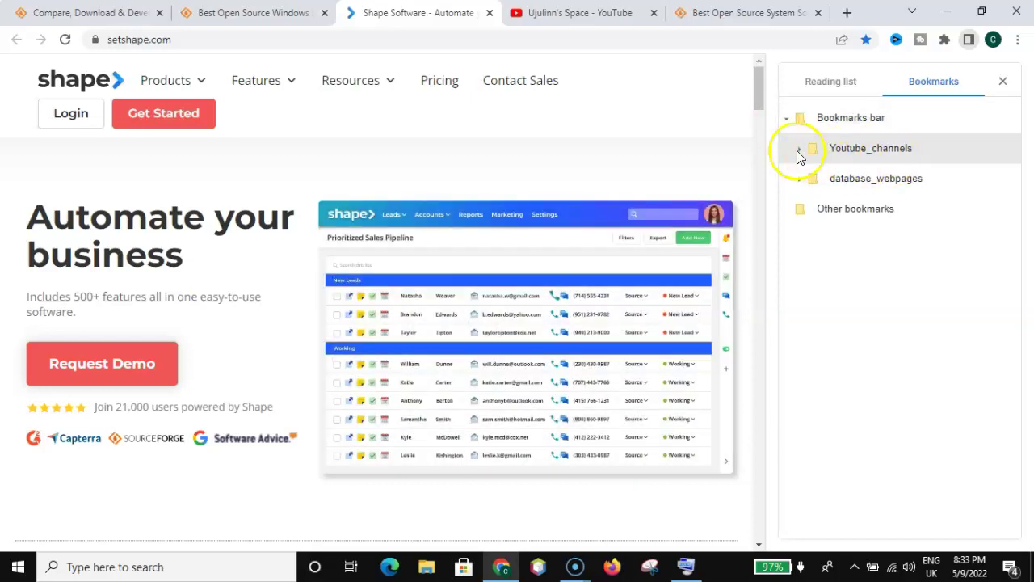
click(800, 150)
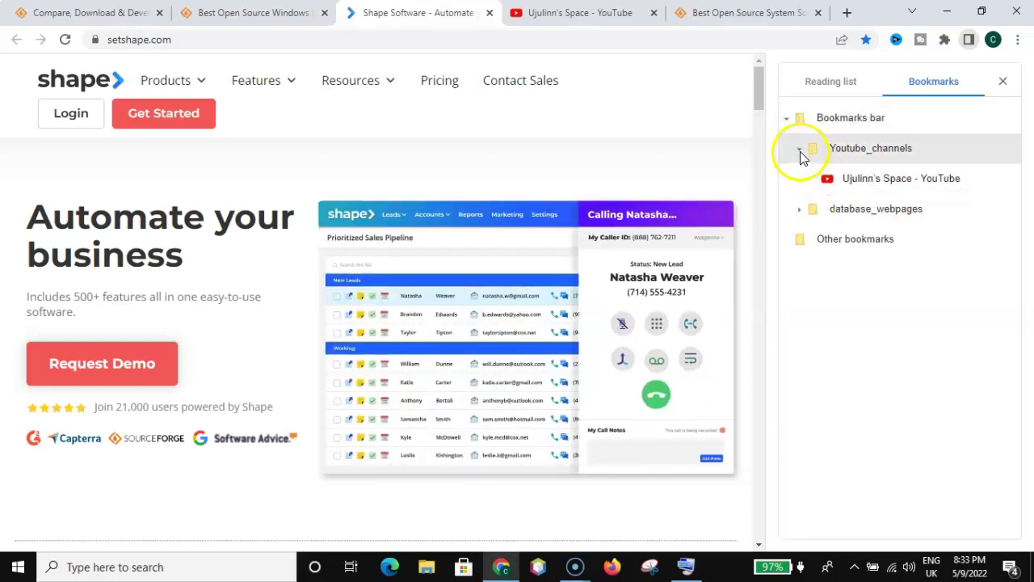
click(799, 179)
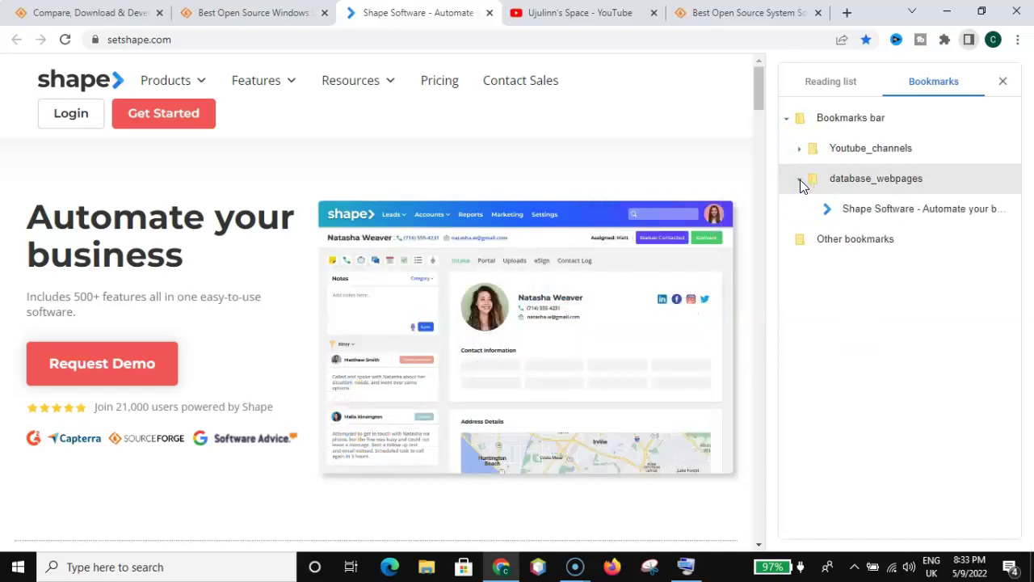
click(799, 179)
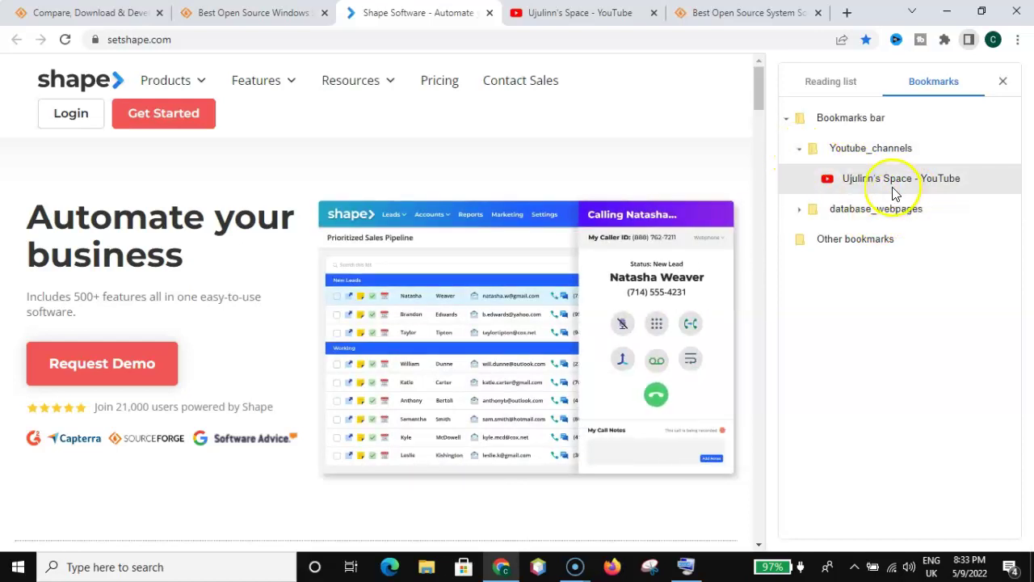
- Open the YouTube bookmark stored in Youtube_channels in a new tab, close that tab, and view the bookmark's other options
click(887, 182)
right_click(887, 183)
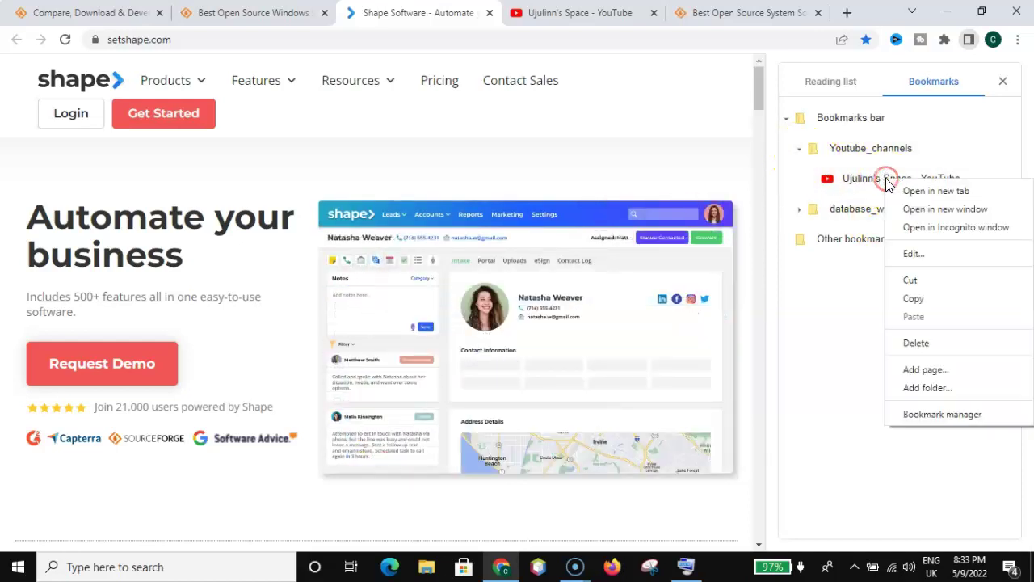
click(942, 194)
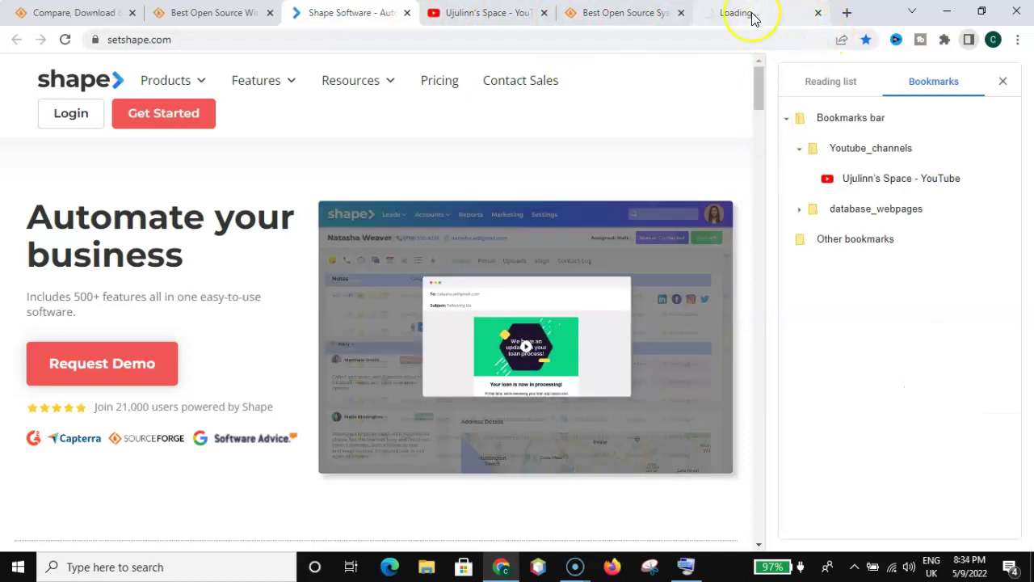
click(820, 14)
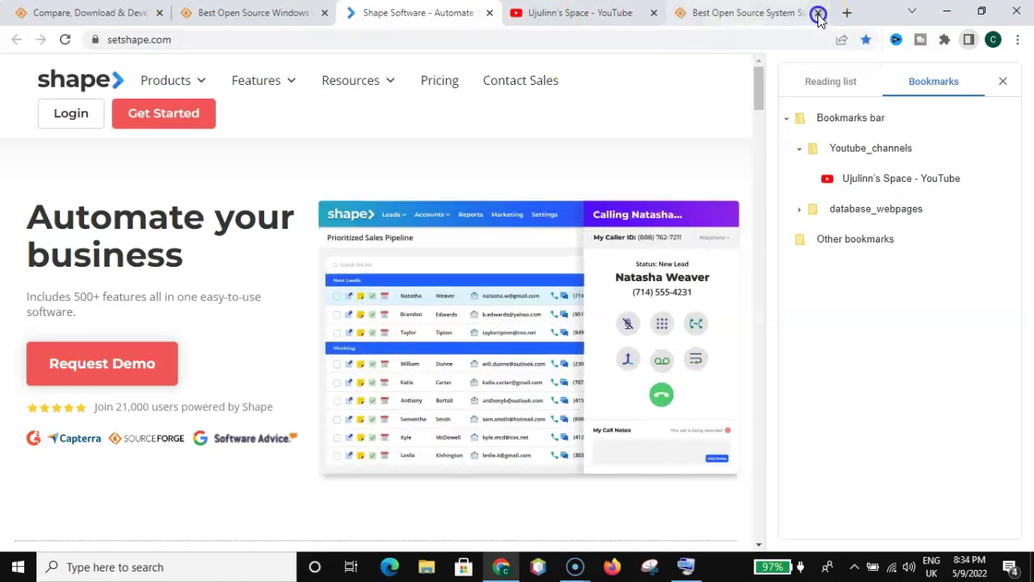
right_click(903, 184)
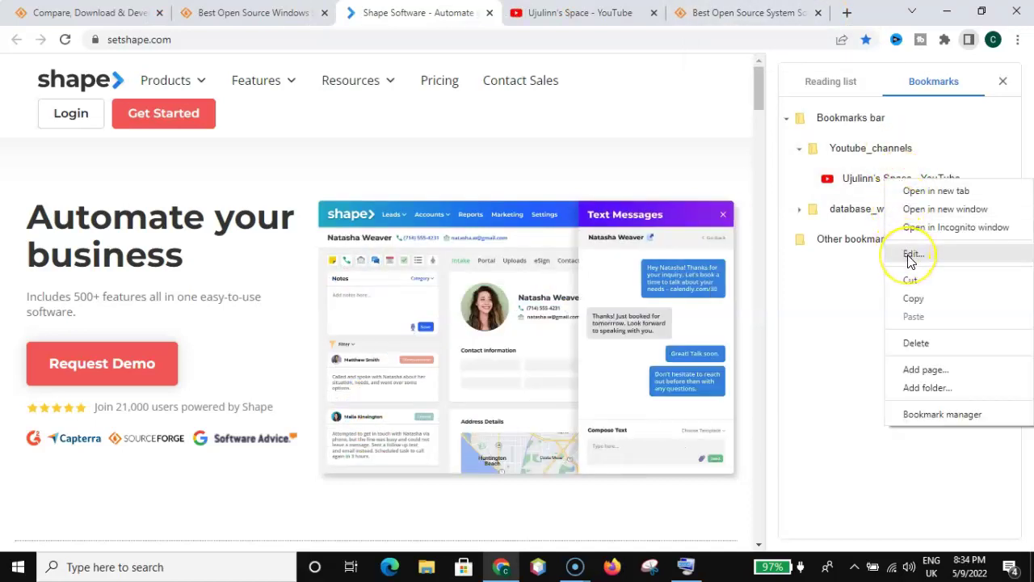
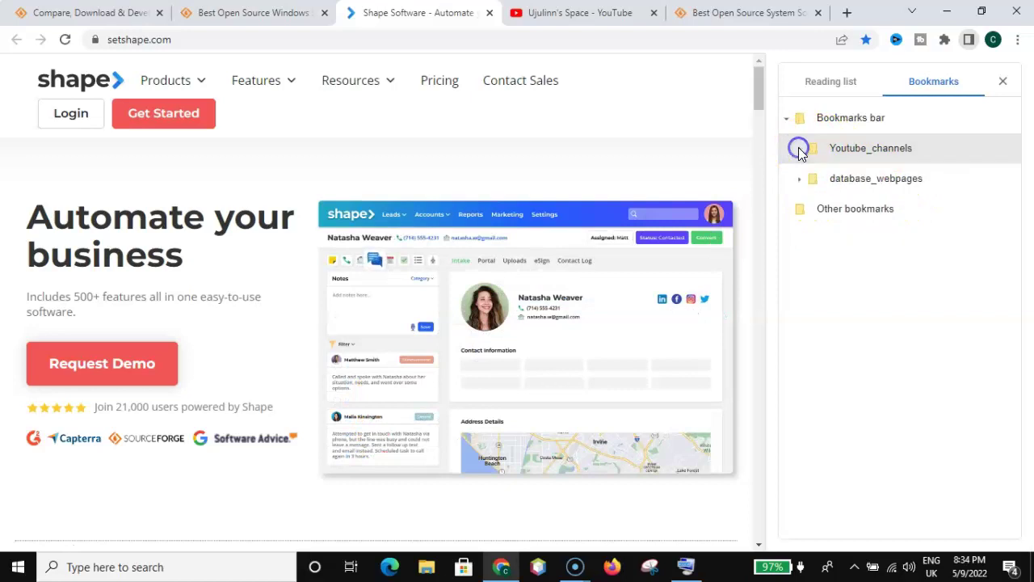
- Hide and reopen the side panel, and review the Youtube_channels folder, leaving the Bookmarks bar folder collapsed
drag(803, 150, 970, 51)
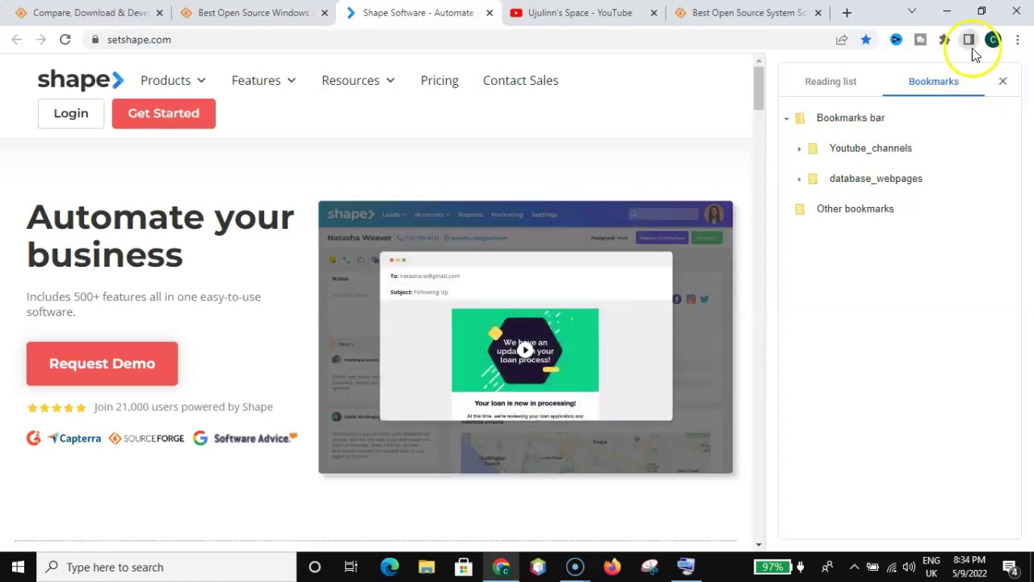
click(969, 42)
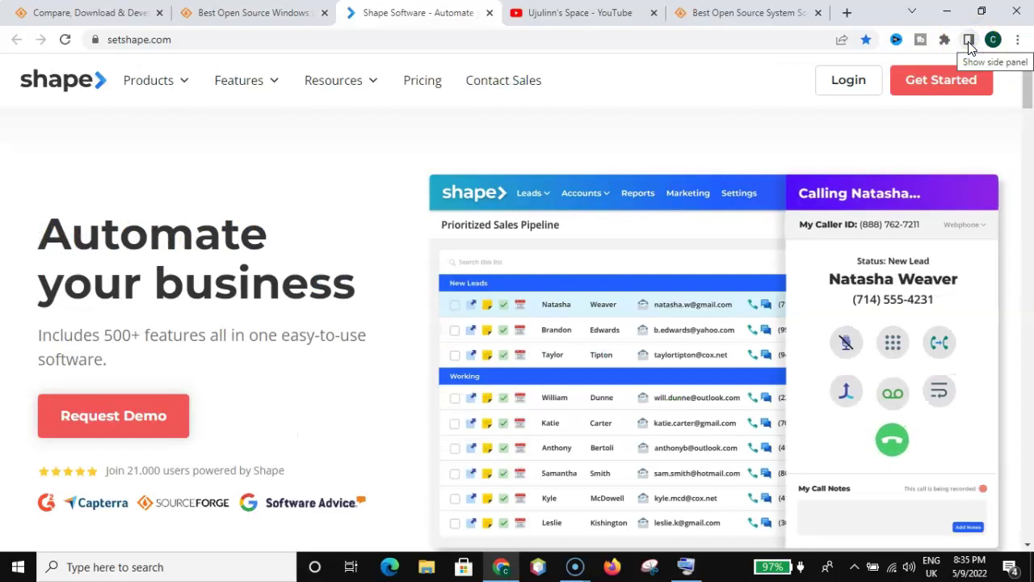
click(970, 42)
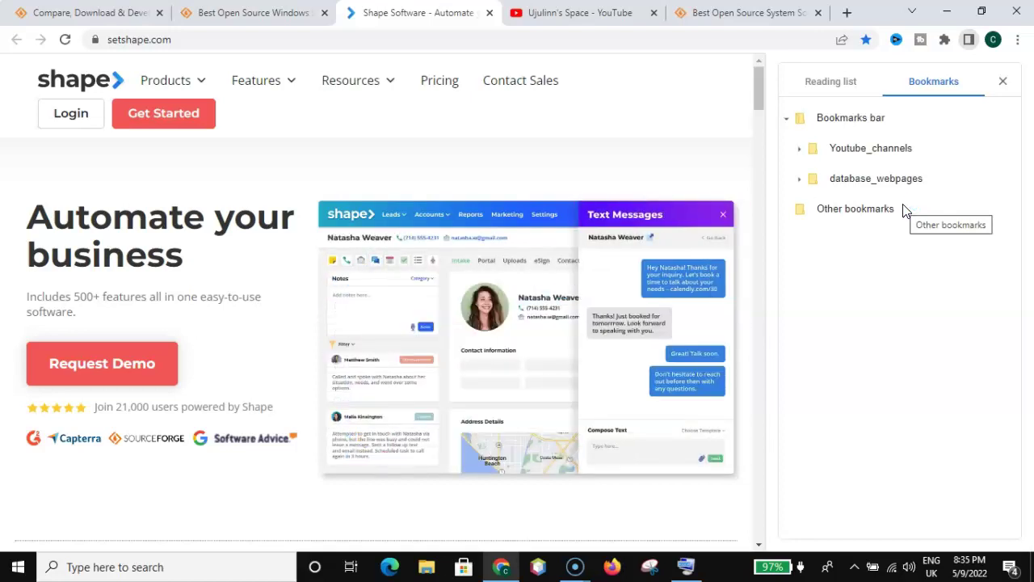
click(798, 150)
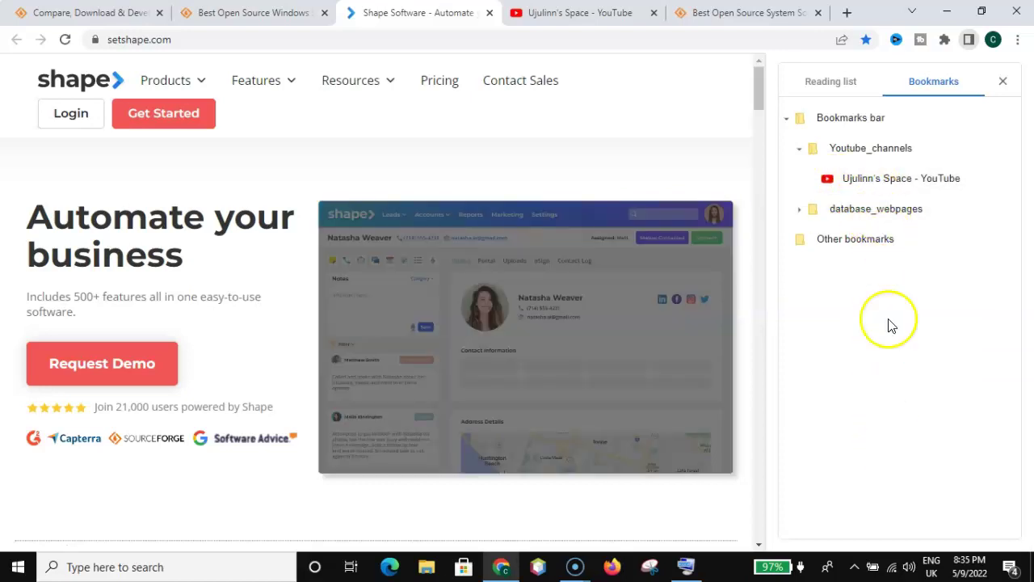
click(801, 148)
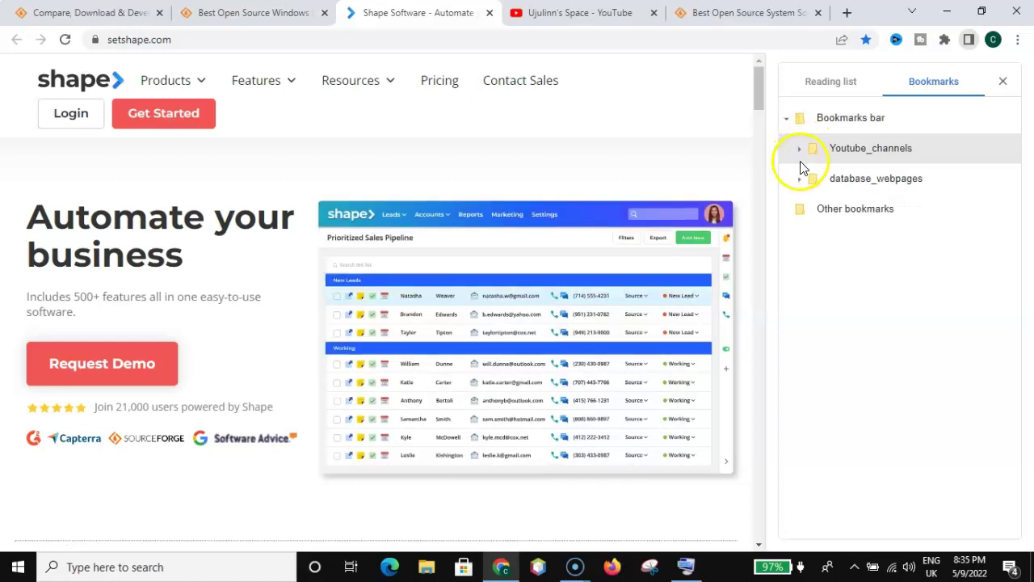
click(787, 119)
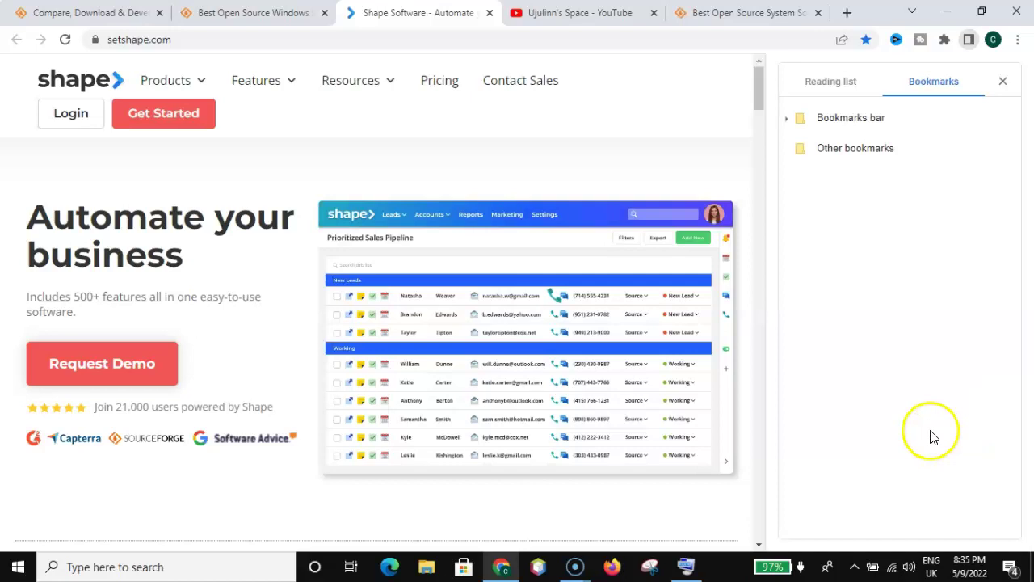
- Switch to the On-Screen Keyboard to view its keys, and close it
mouse_move(685, 565)
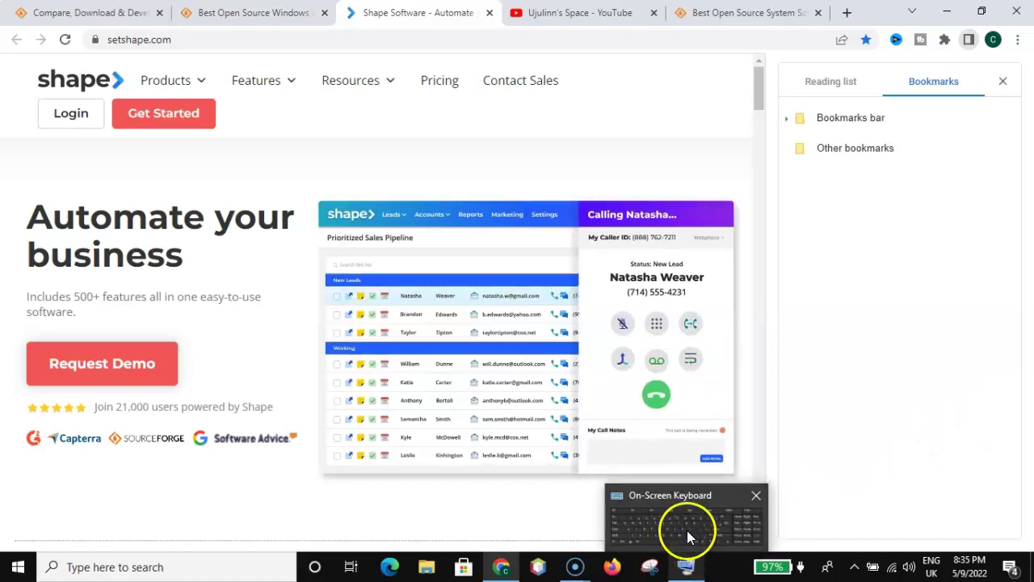
click(688, 536)
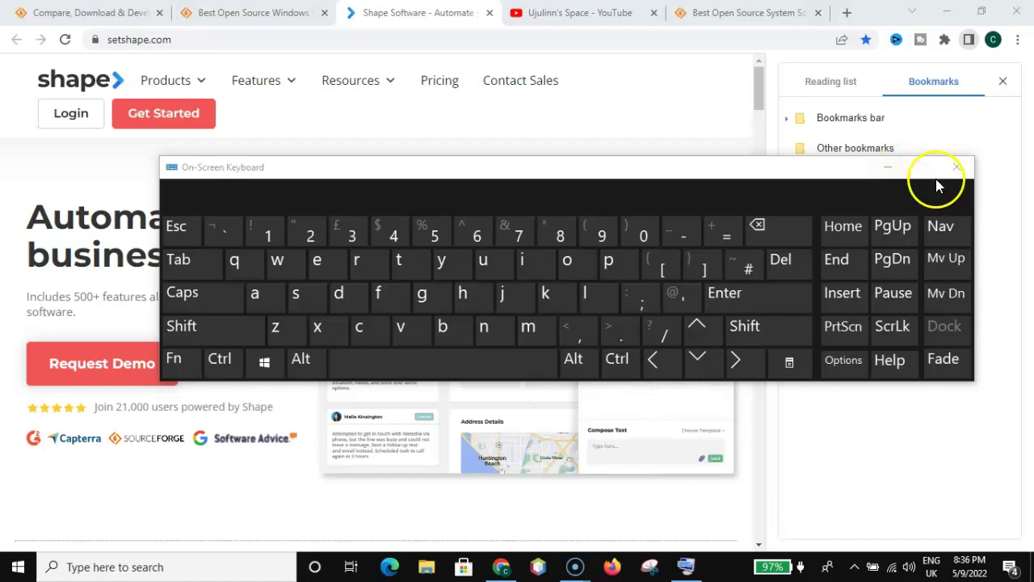
click(957, 167)
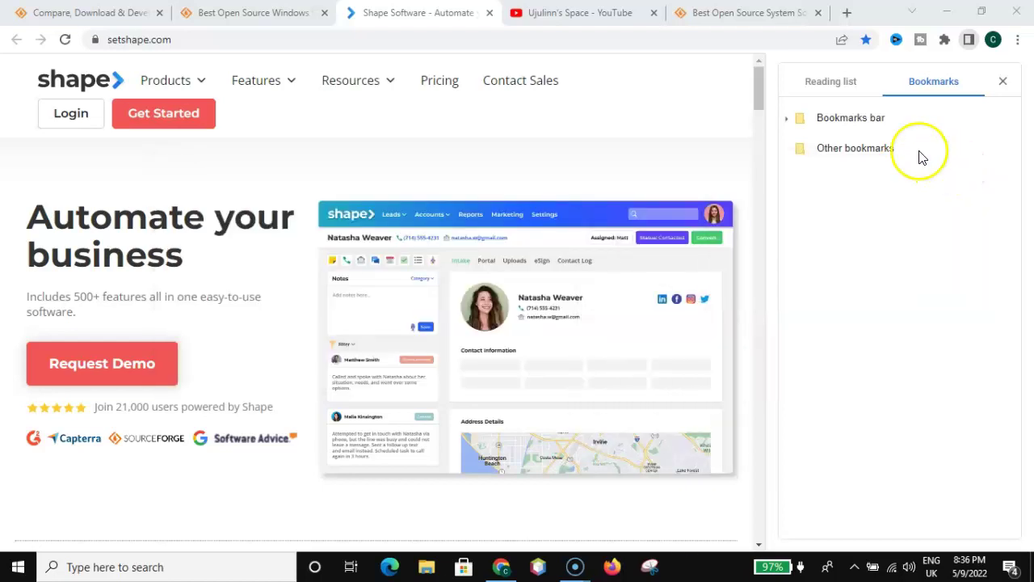
- Open the Bookmark manager for the Bookmarks bar folder and close the side panel
click(850, 124)
right_click(850, 123)
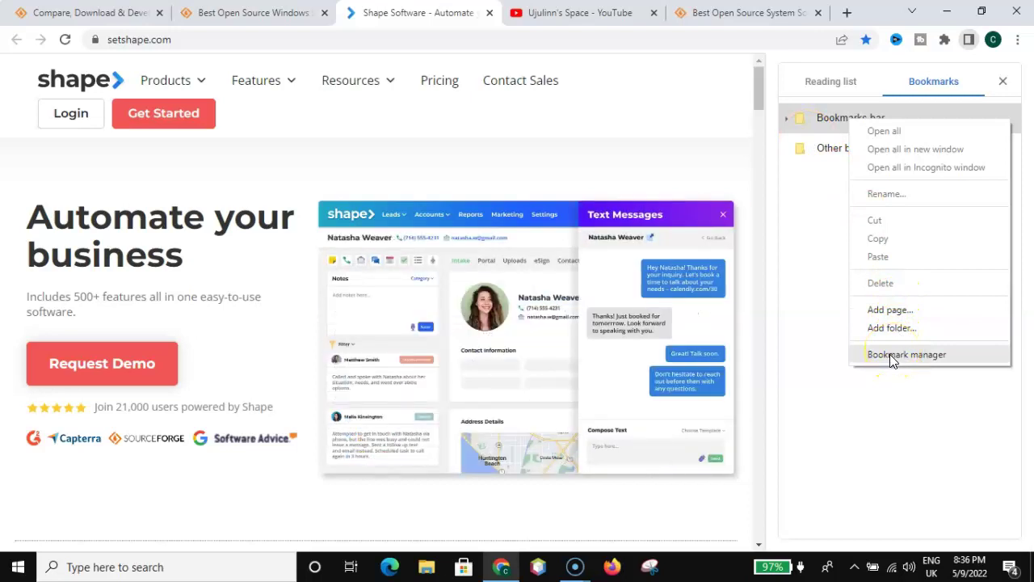
click(890, 354)
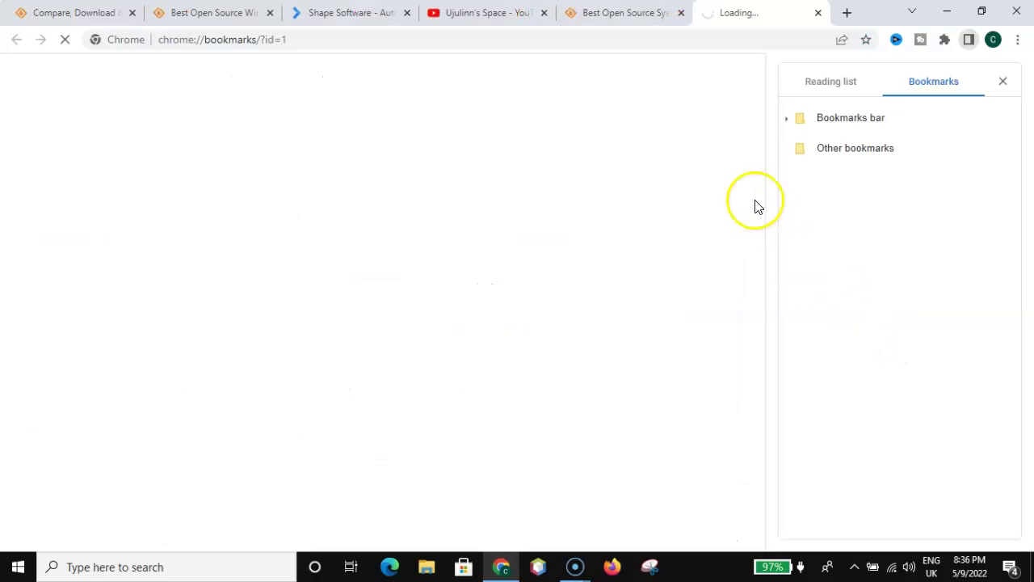
click(1002, 85)
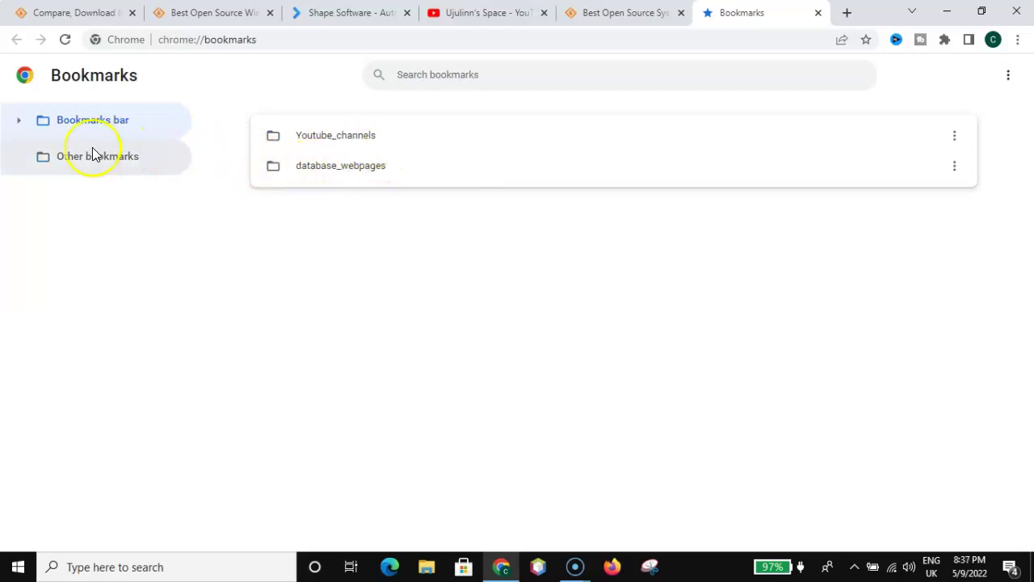
- Browse the contents of Youtube_channels and database_webpages in the Bookmark manager, leaving the Bookmarks bar folder collapsed
click(21, 125)
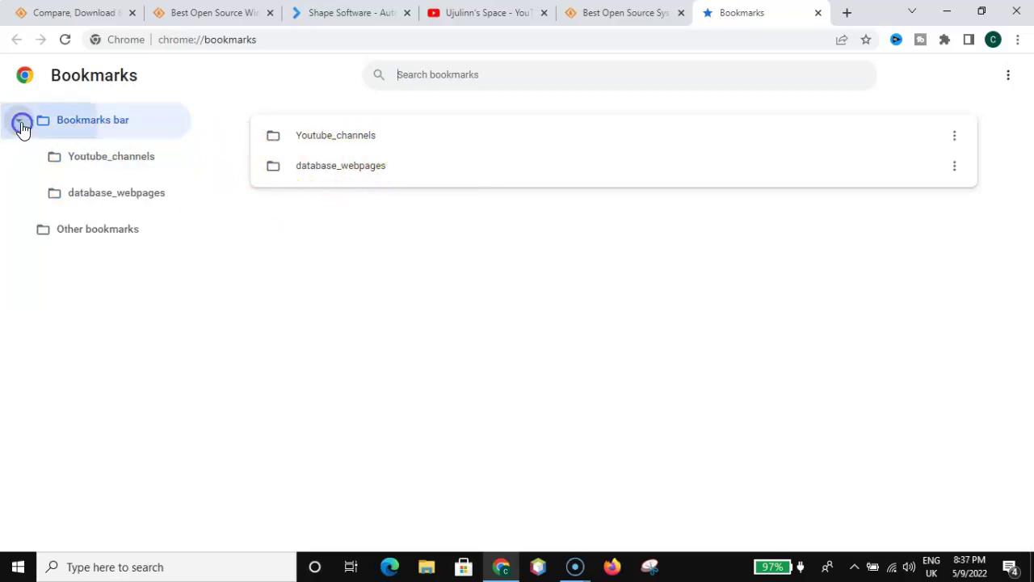
click(77, 161)
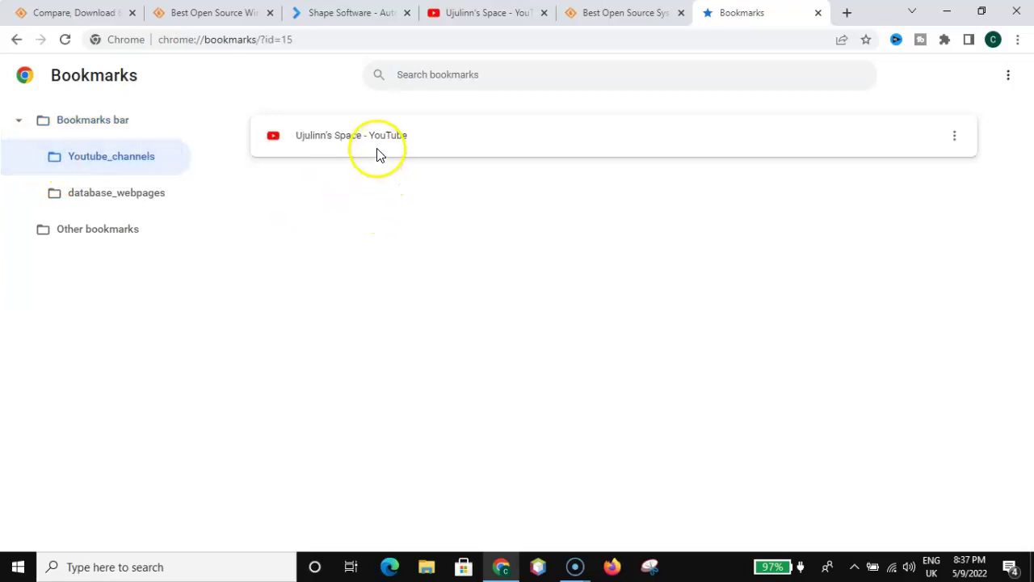
click(91, 202)
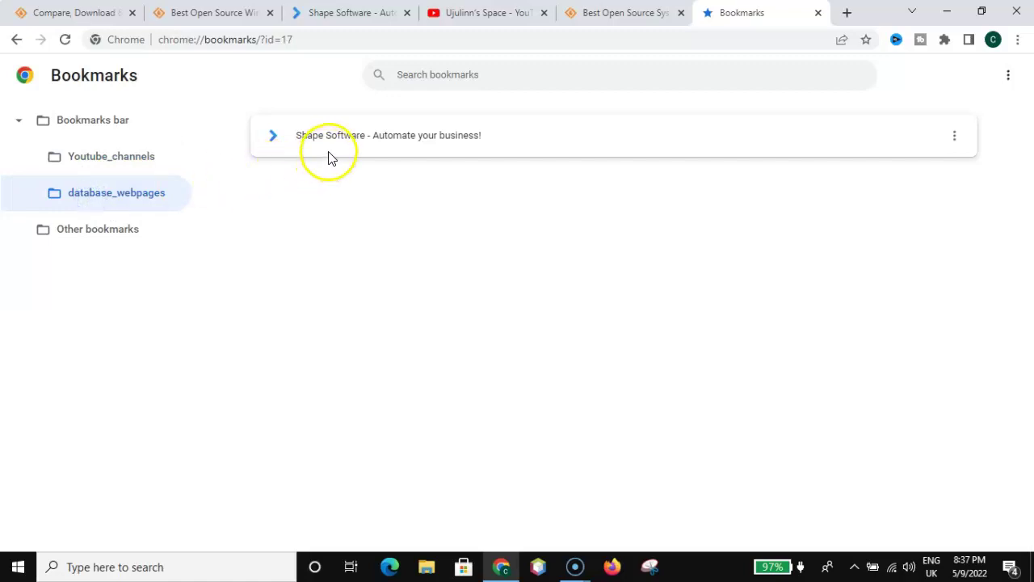
click(18, 121)
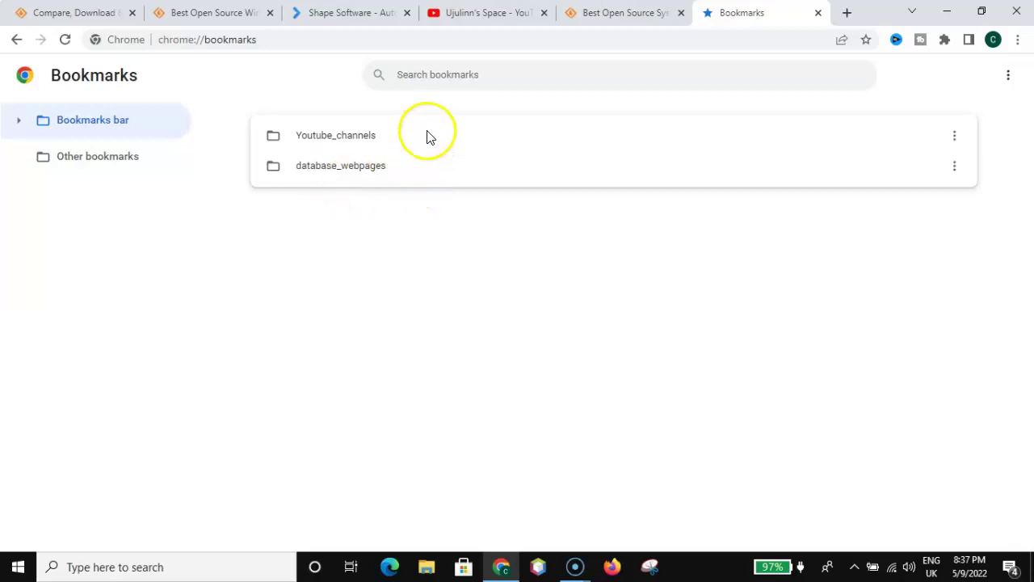
- Search the bookmarks for "uj" and for "sh", and view the actions available for the Shape Software bookmark
click(435, 75)
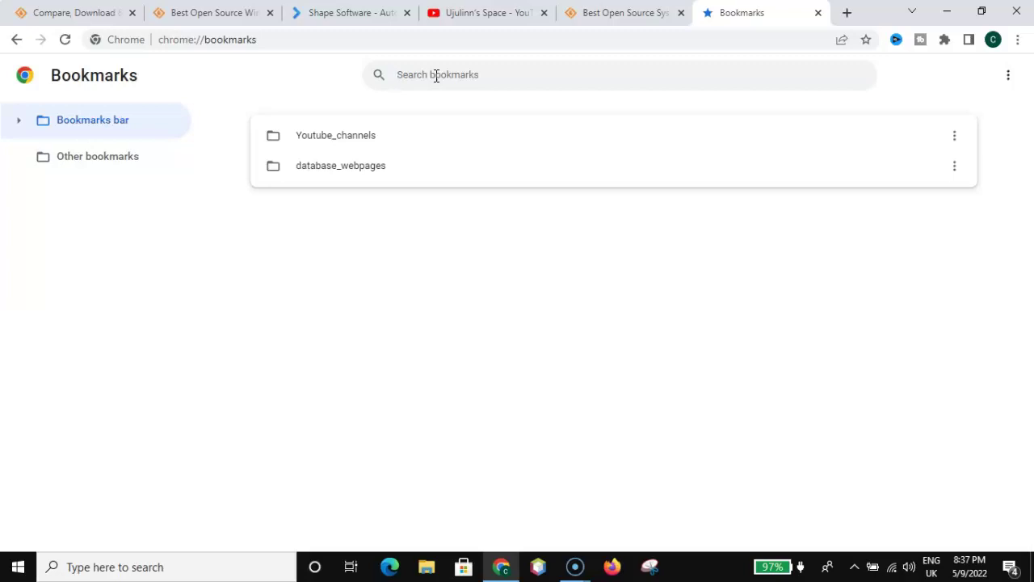
click(437, 75)
text(uj)
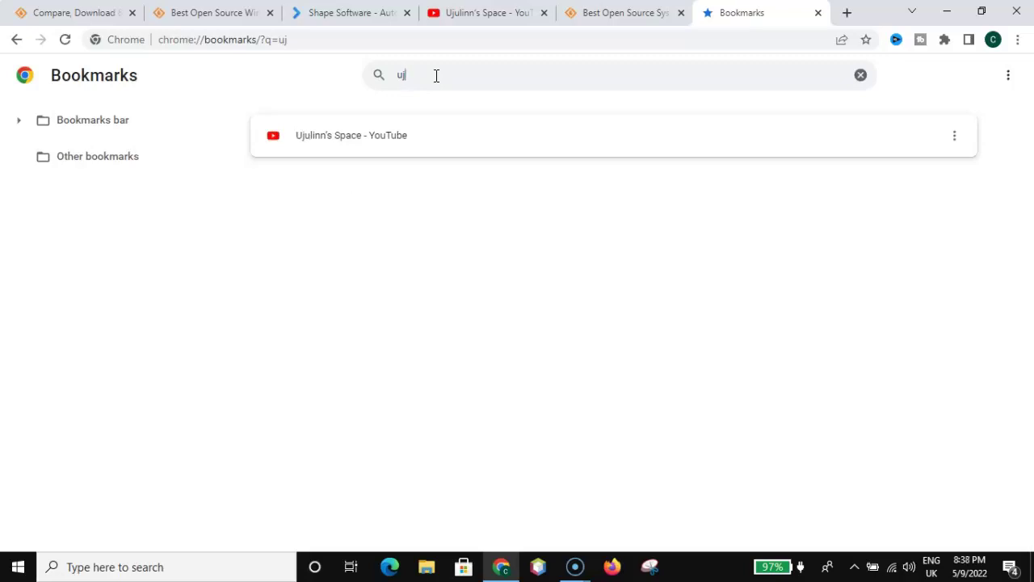
double_click(441, 78)
text(sh)
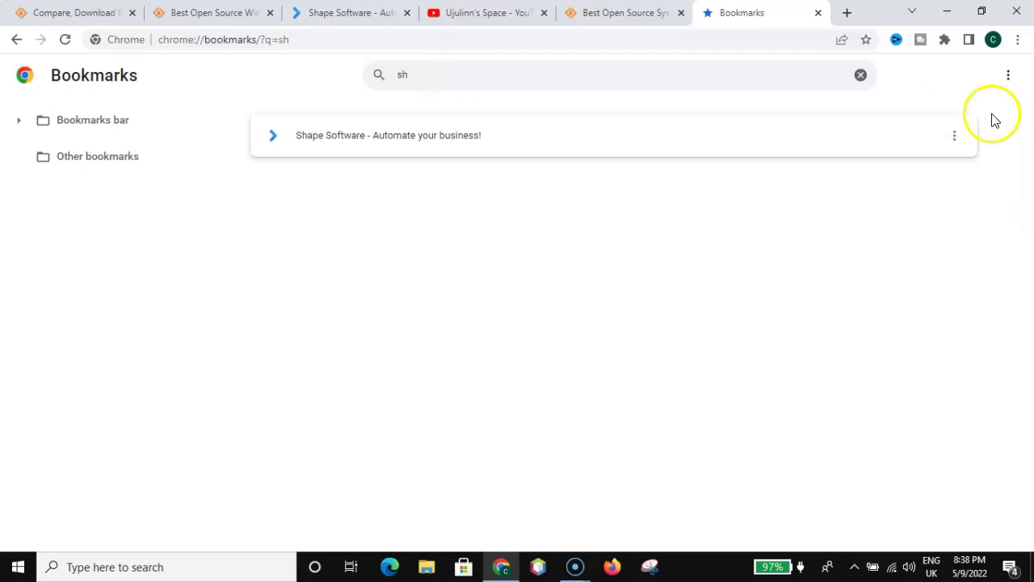
click(954, 139)
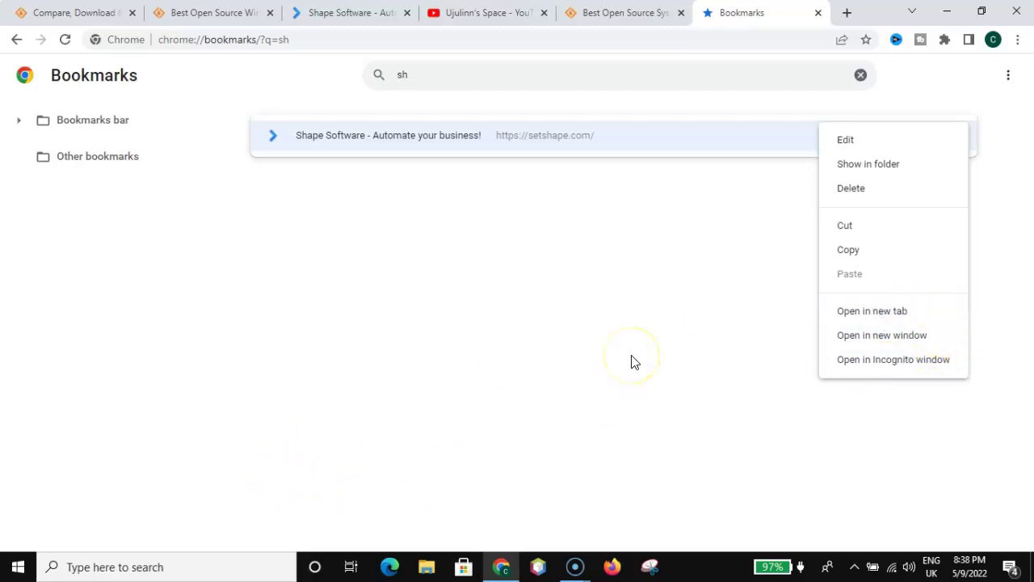
- Reopen the bookmarks side panel next to the Bookmark manager
click(969, 38)
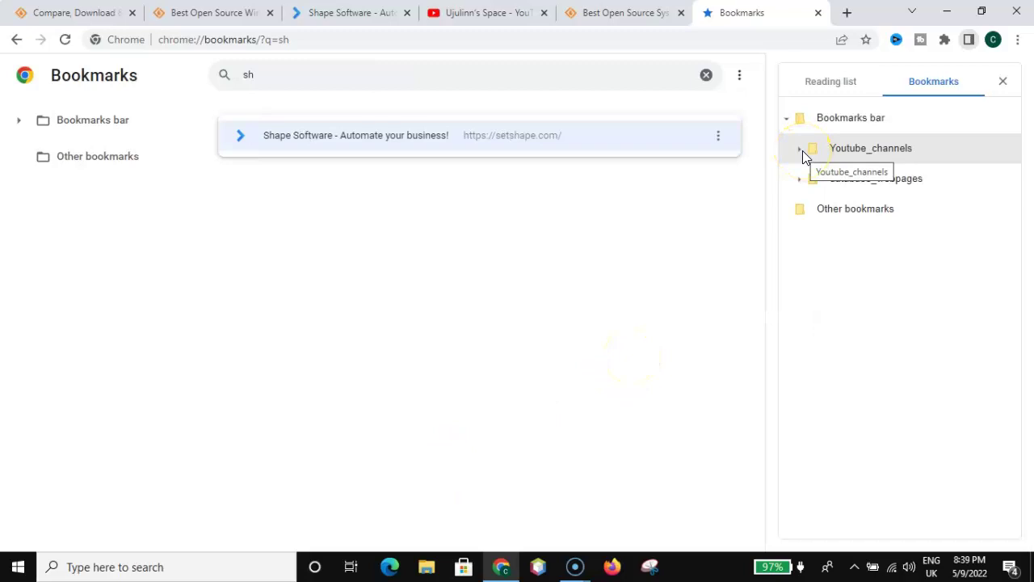